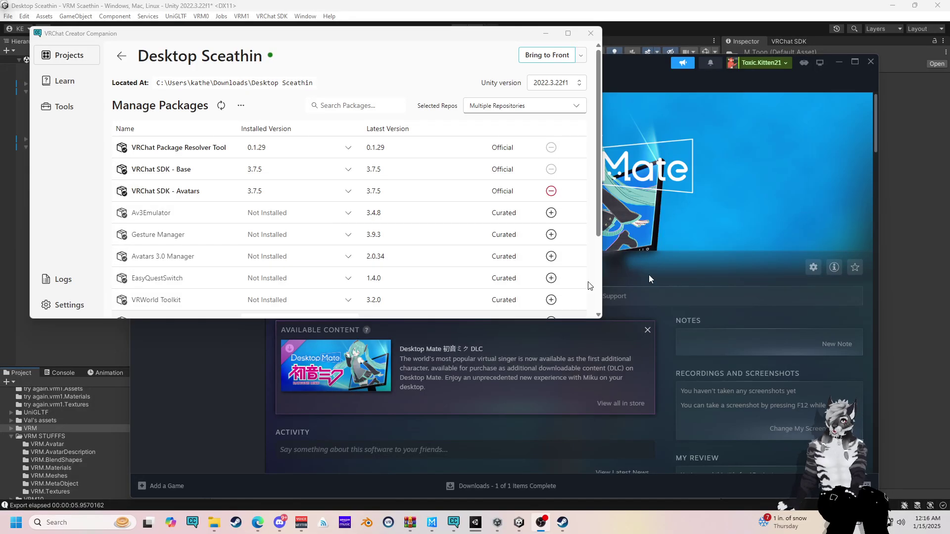
Step: Switch to Steam and browse Desktop Mate's local files, keeping the installation folder window within reach
click(889, 222)
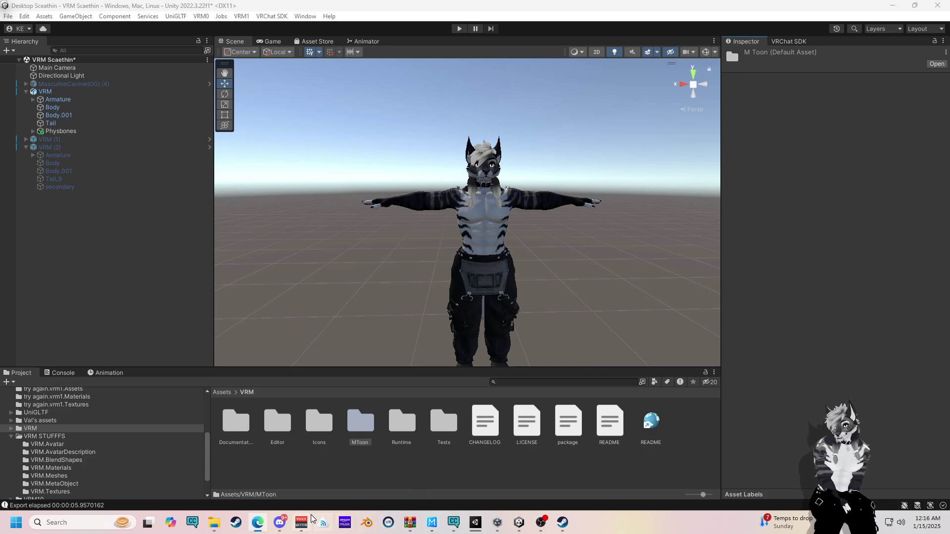
click(563, 523)
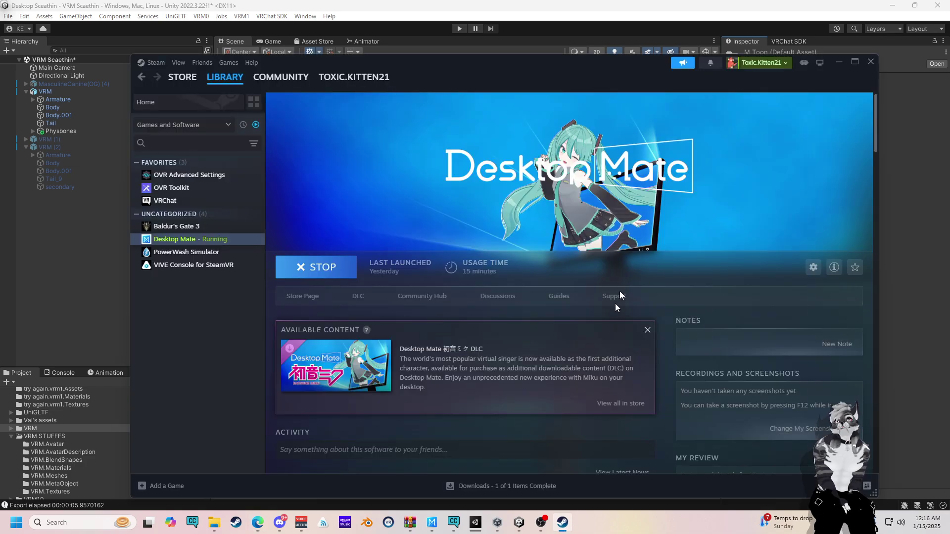
click(813, 268)
mouse_move(826, 318)
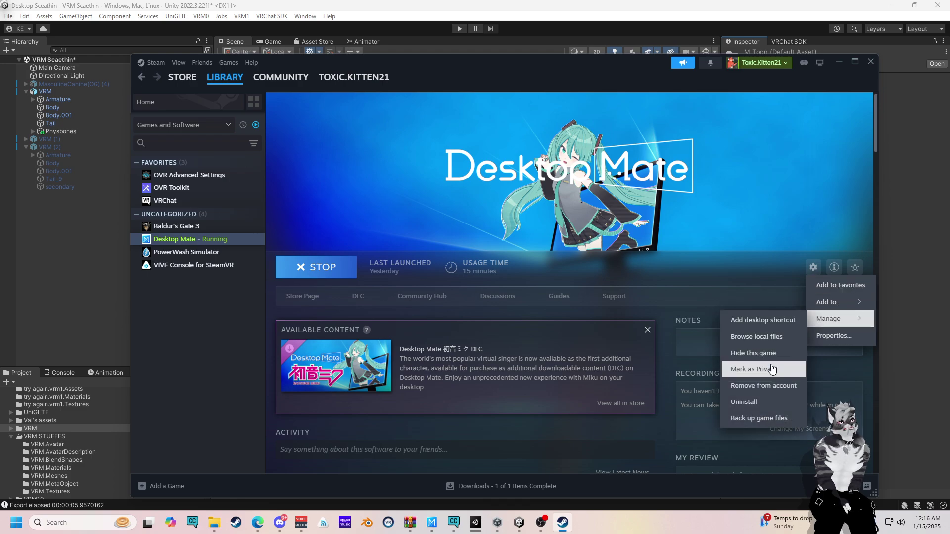
click(756, 337)
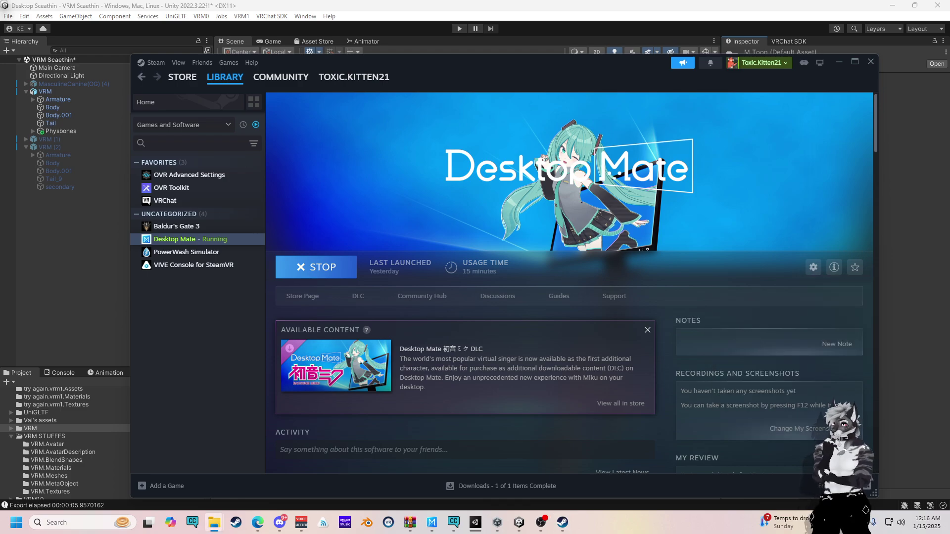
drag(0, 118, 832, 140)
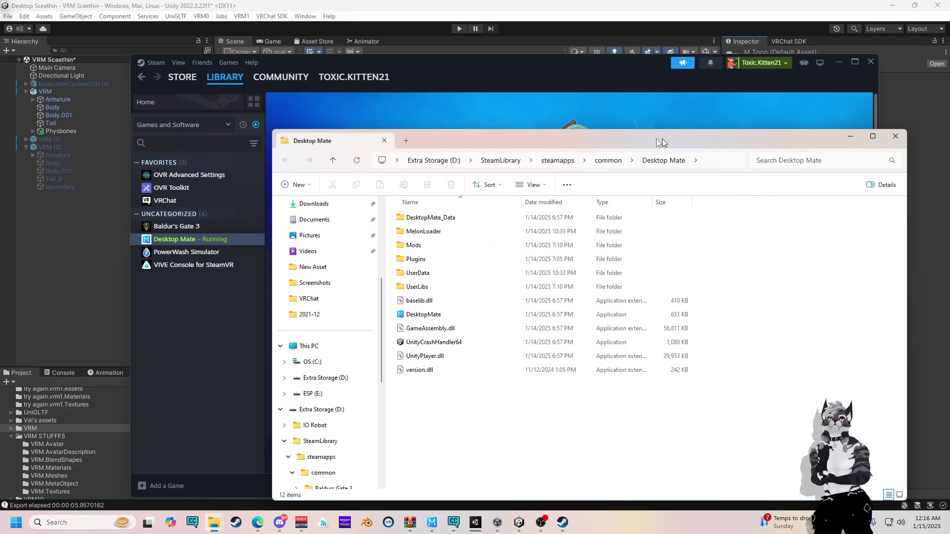
drag(762, 138, 889, 244)
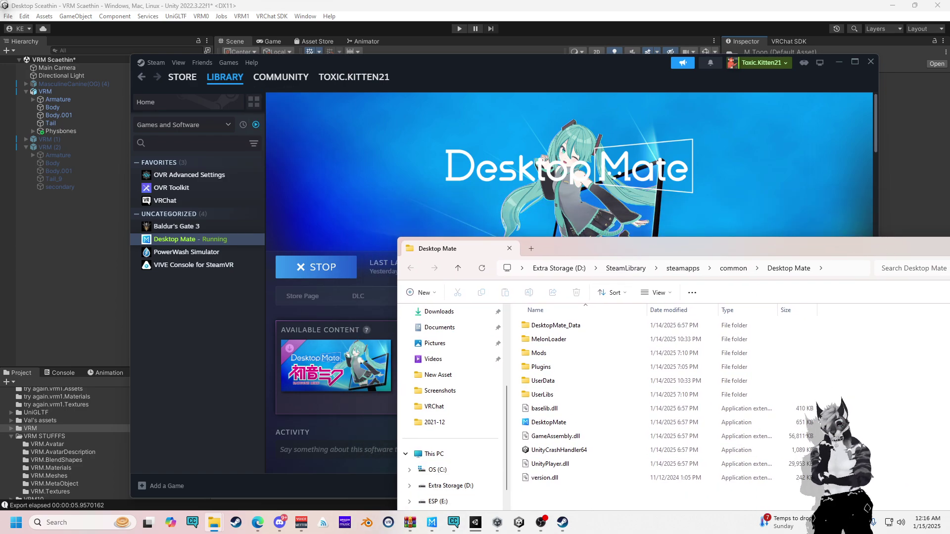
Step: Switch to the browser and review the installation instructions in the desktopmate-custom-avatar-loader GitHub repository's README
drag(0, 62, 646, 65)
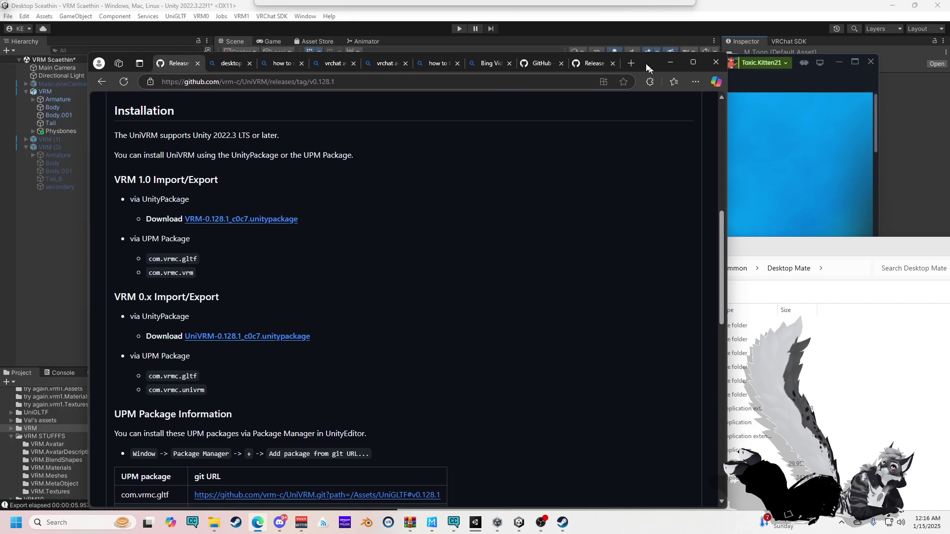
scroll(469, 256, up, 10)
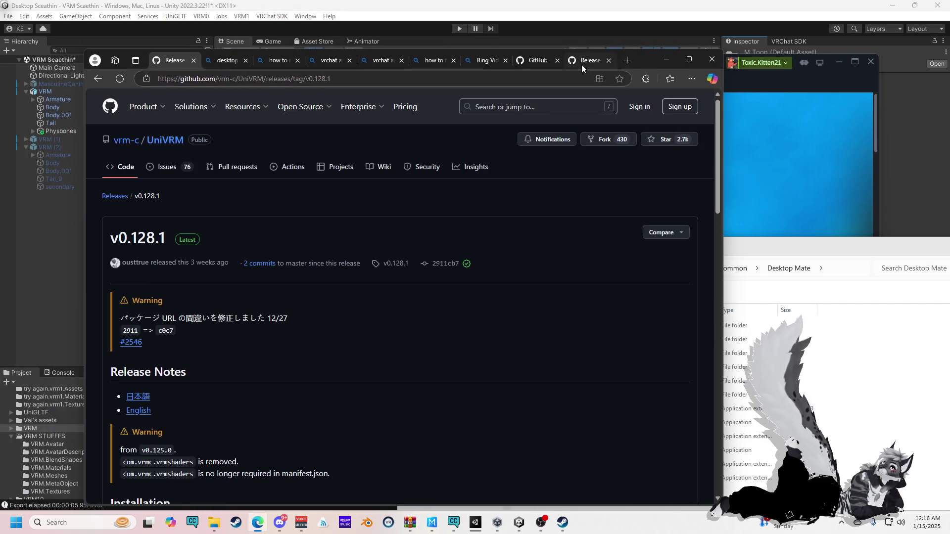
click(538, 60)
scroll(245, 290, up, 3)
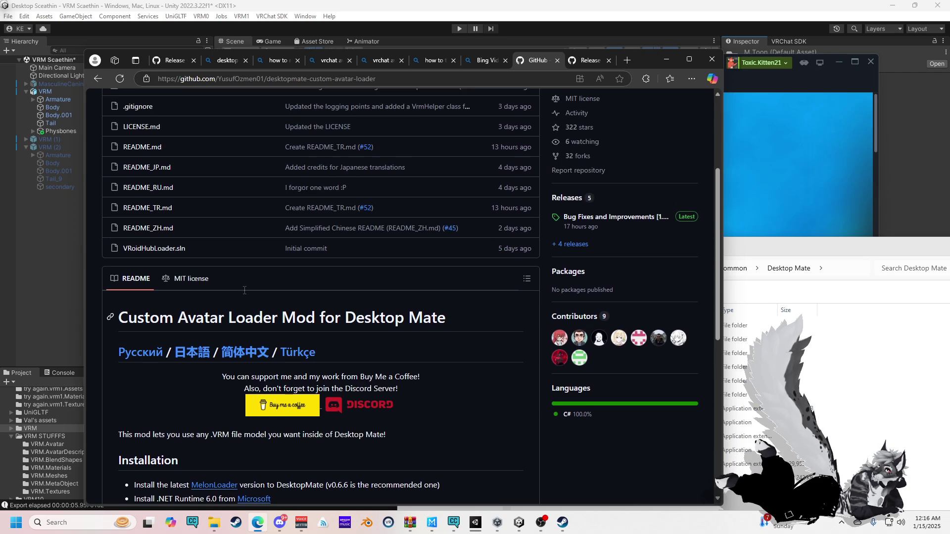
scroll(244, 290, up, 3)
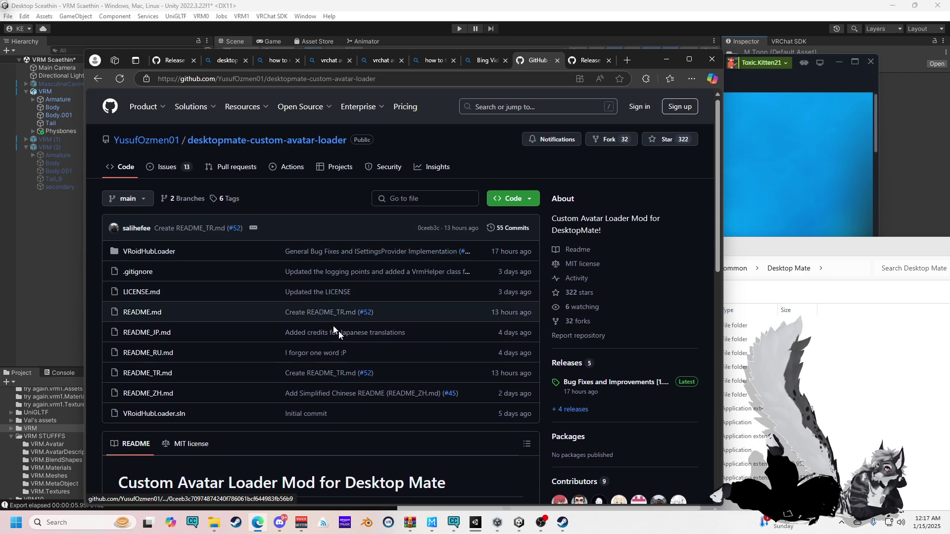
scroll(341, 332, down, 6)
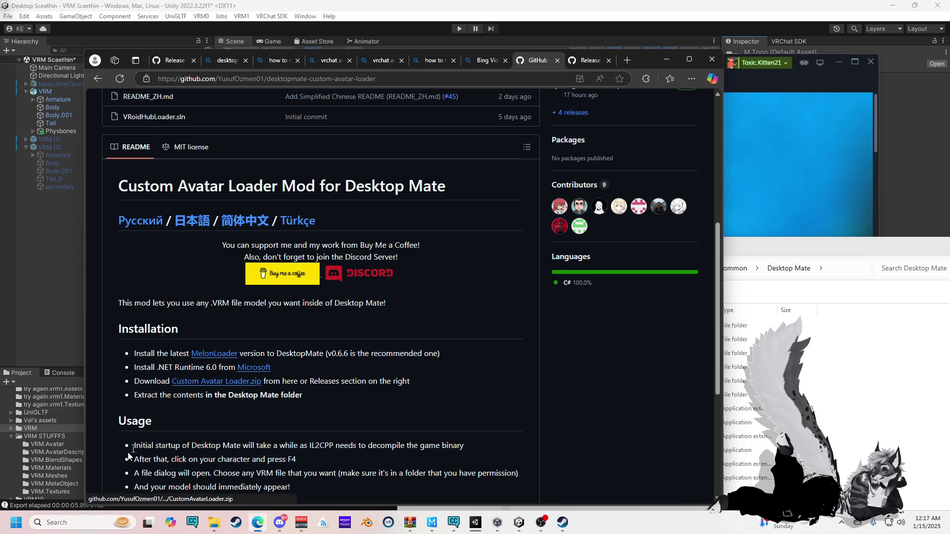
Step: Search Windows for MelonLoader, launch its installer and show the install options for Desktop Mate
key(super+s)
text(m)
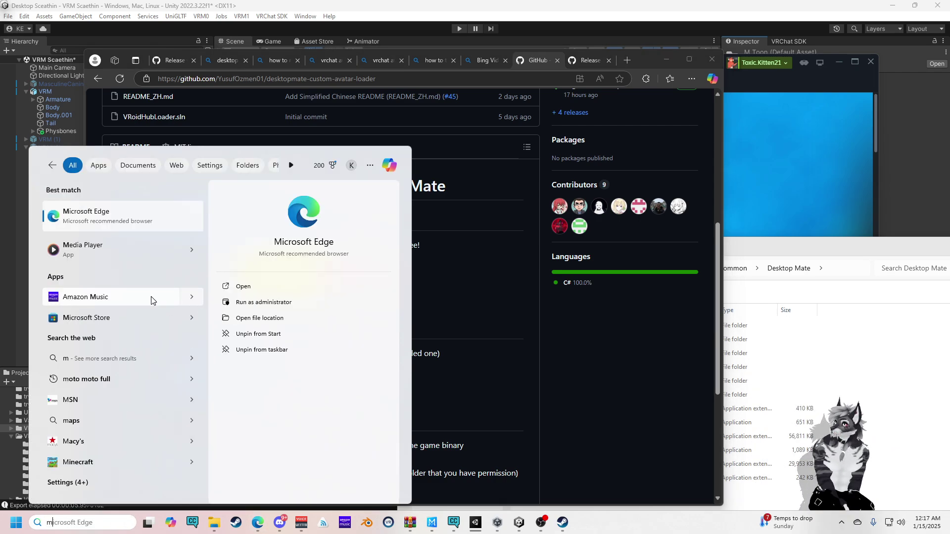
text(e)
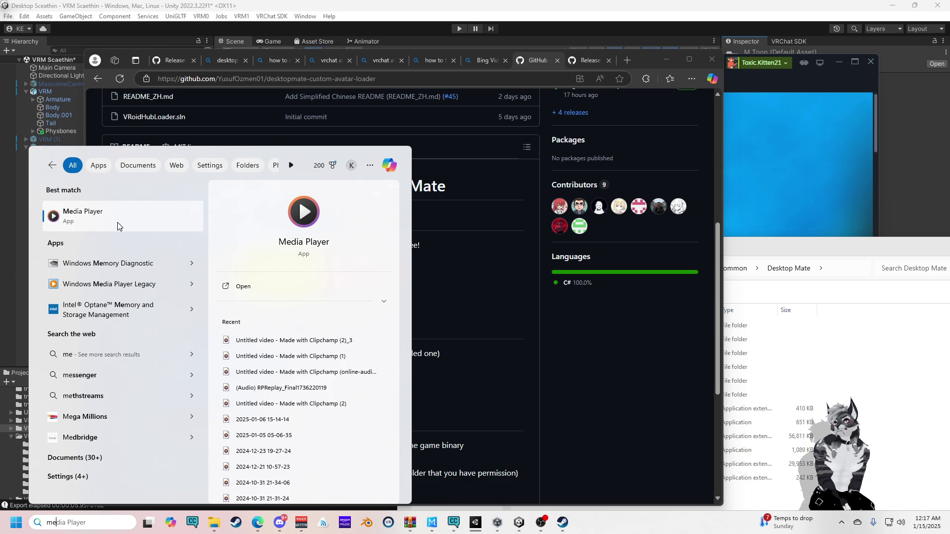
text(l)
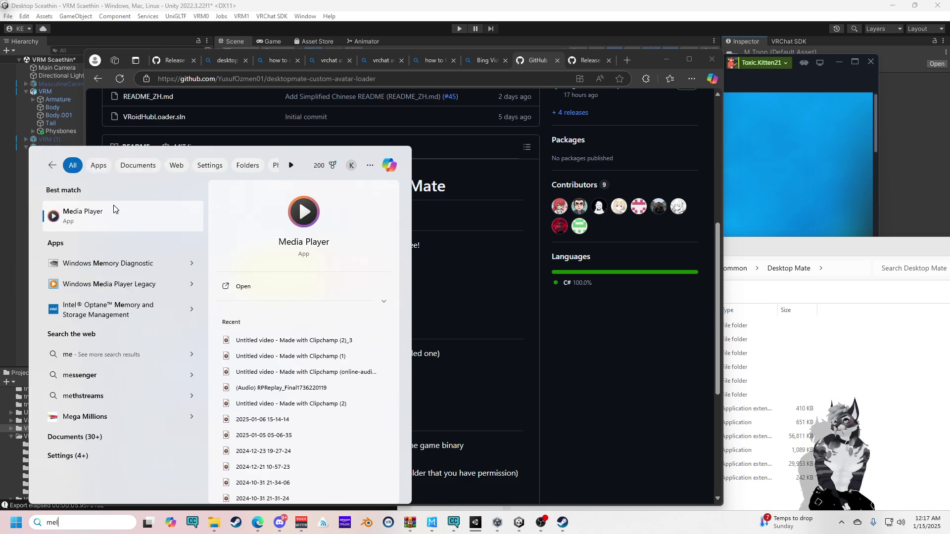
click(106, 221)
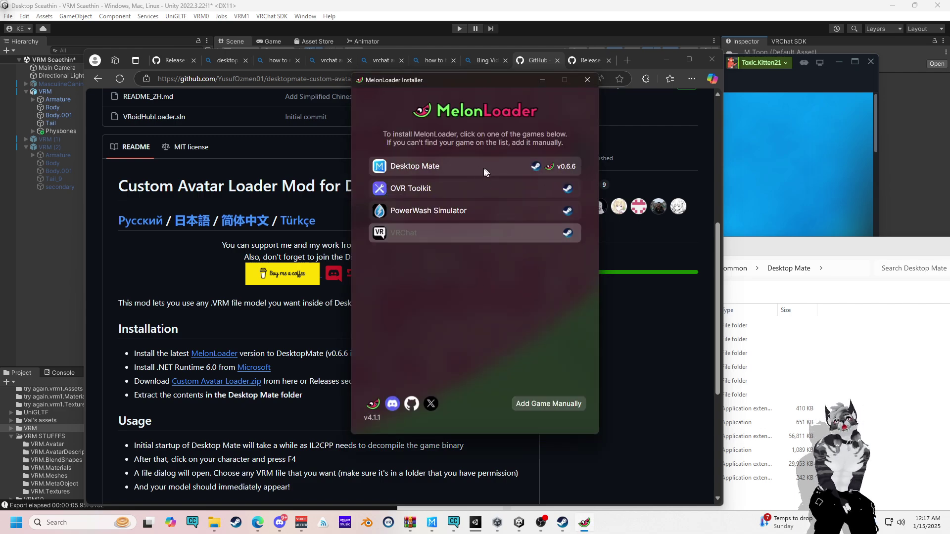
click(490, 169)
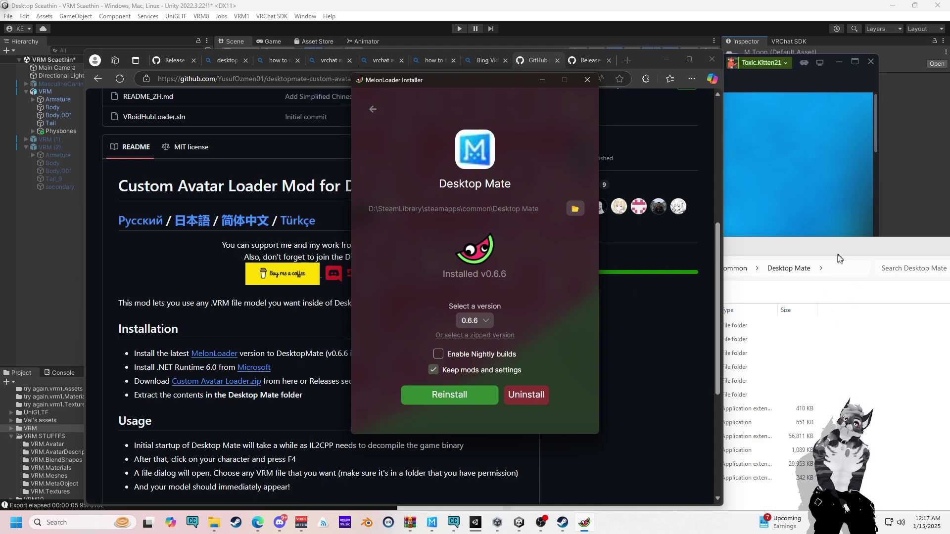
Step: Compare the CustomAvatarLoader archive's Mods and UserLibs folders with the Desktop Mate installation folder, closing the archive when done
drag(839, 259, 769, 137)
mouse_move(212, 522)
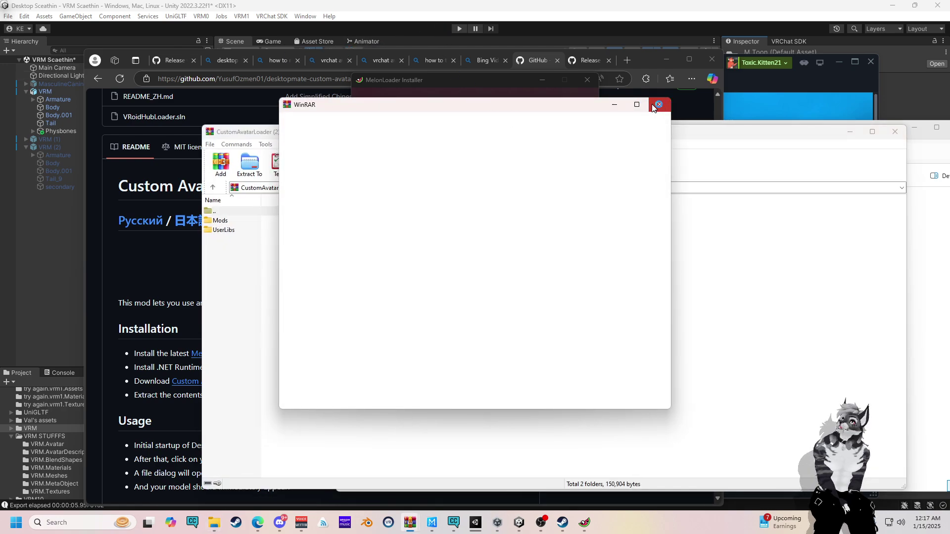
click(658, 105)
drag(510, 132, 27, 124)
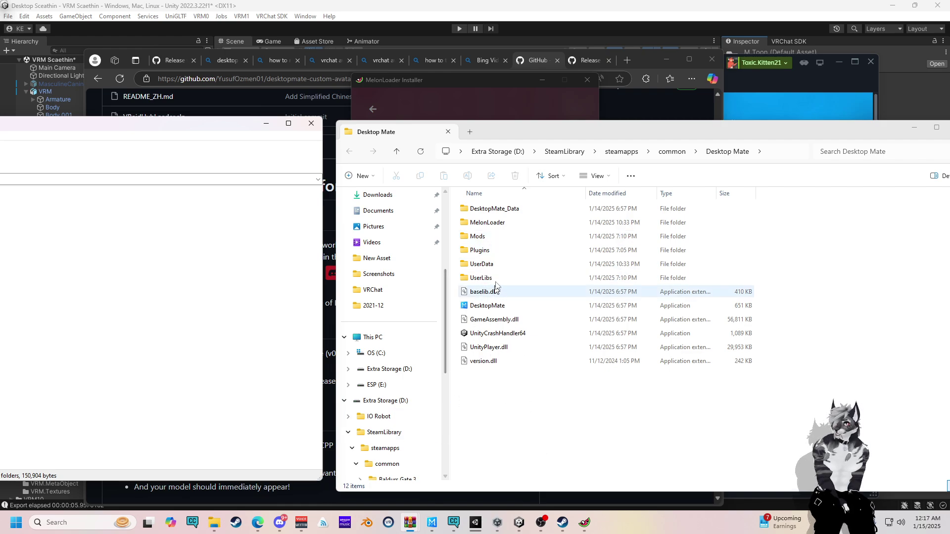
click(311, 124)
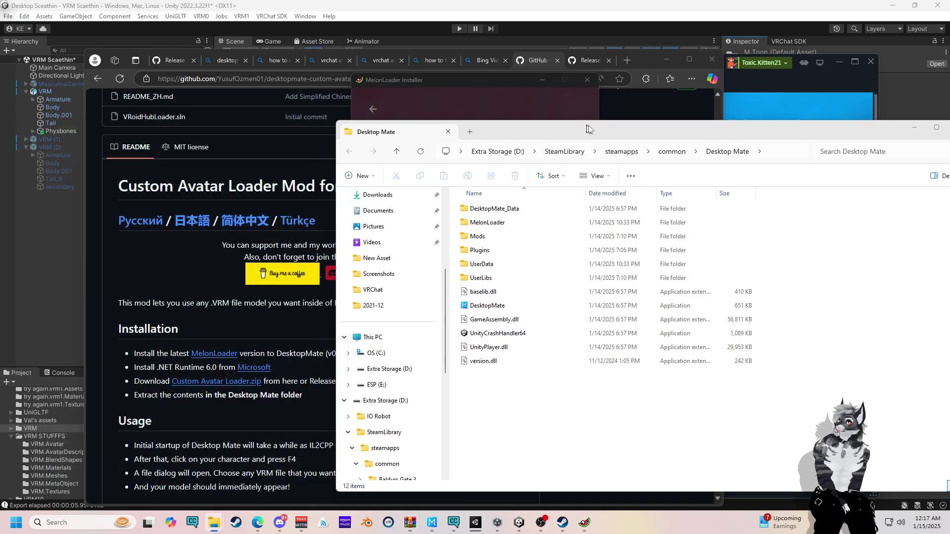
drag(594, 130, 599, 122)
Step: Put away the Desktop Mate folder, close the MelonLoader Installer and return to the Unity project
click(687, 120)
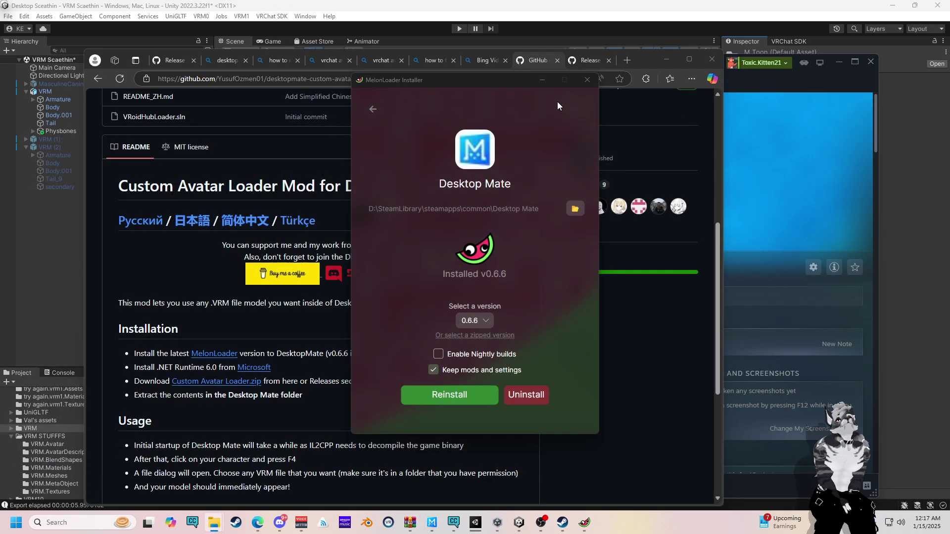
click(587, 84)
click(835, 177)
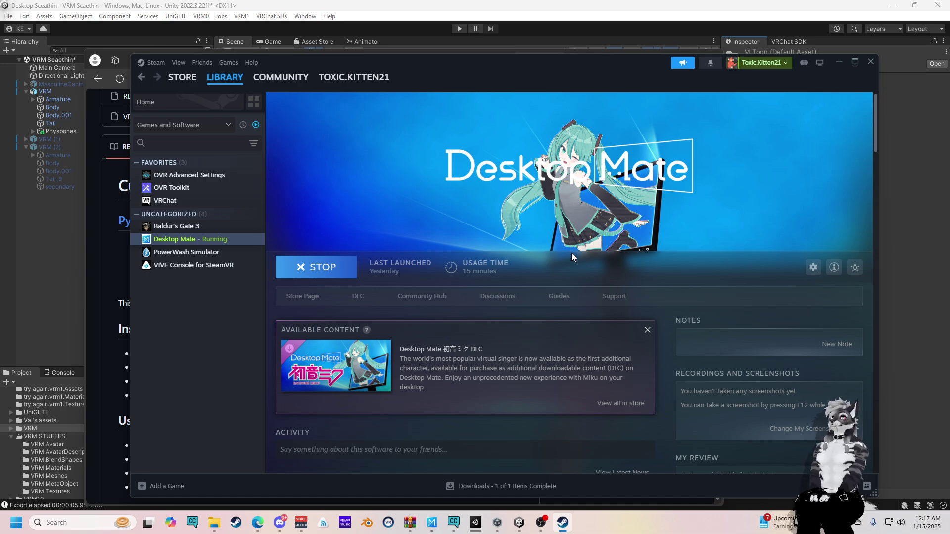
click(917, 278)
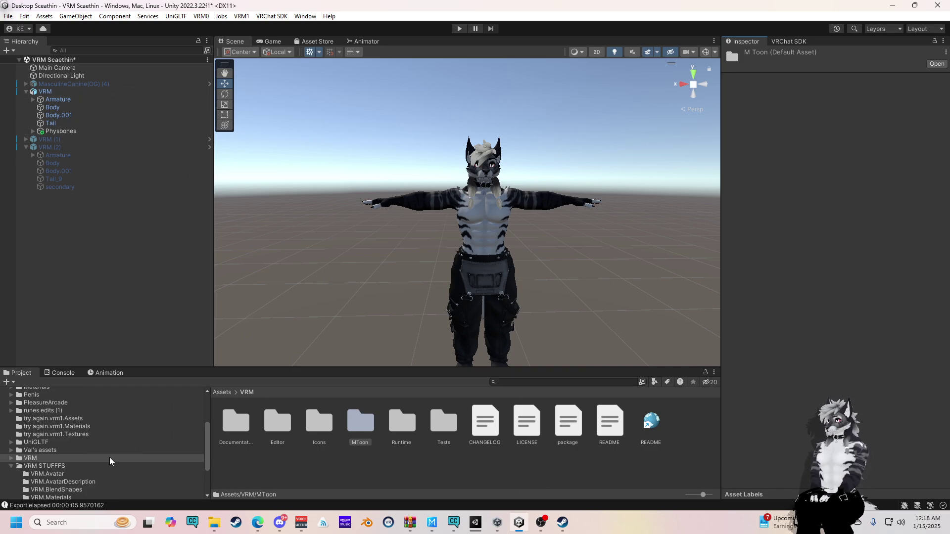
Step: Select the active VRM avatar in the scene hierarchy
scroll(58, 465, up, 5)
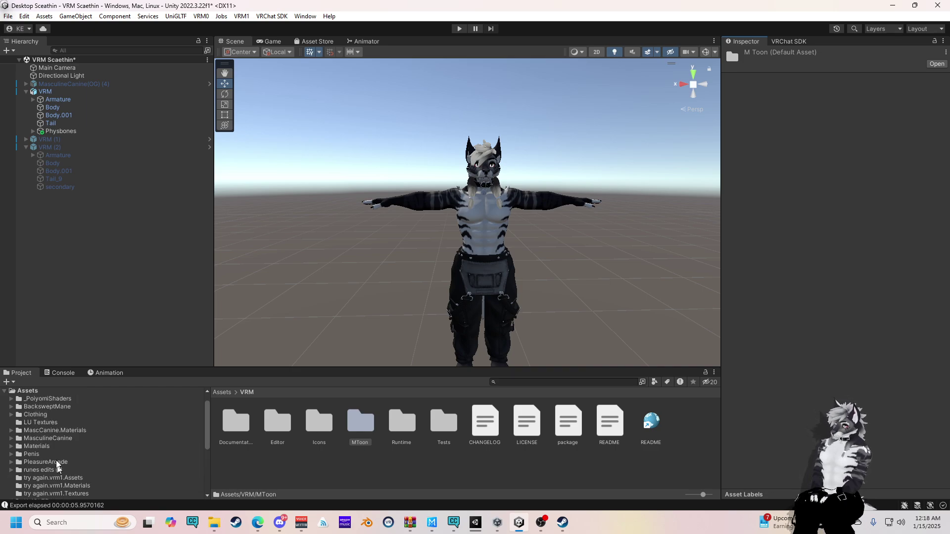
scroll(101, 465, up, 1)
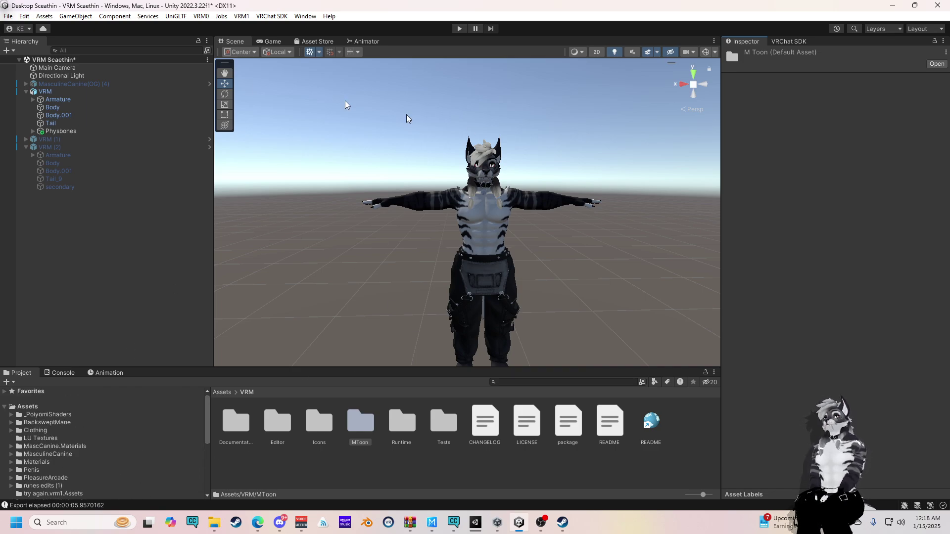
click(50, 91)
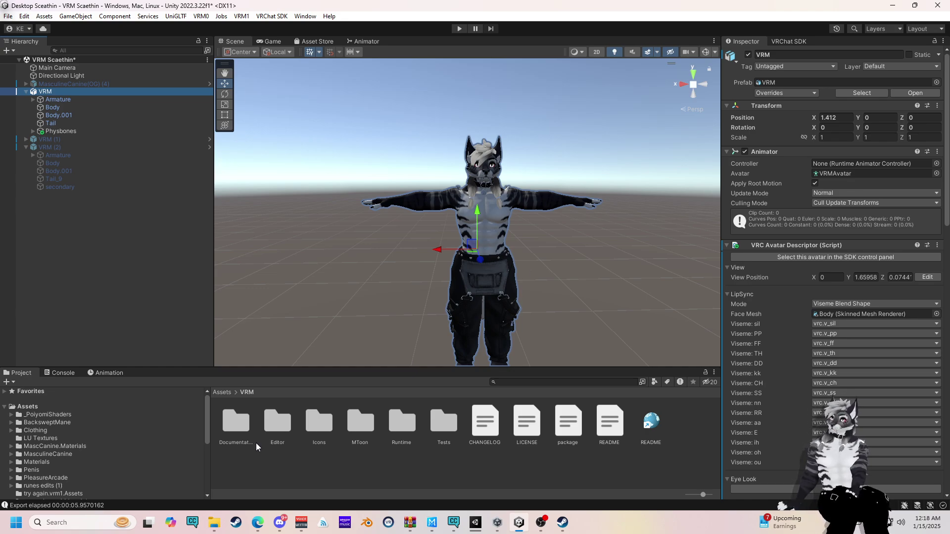
Step: Create a new folder named VIDEO EXAMPLE inside the project's Clothing folder
right_click(37, 431)
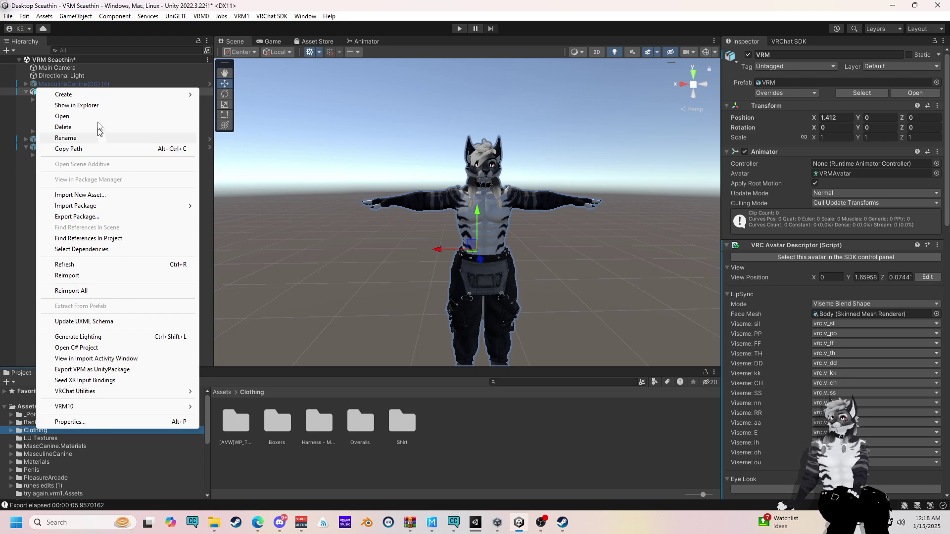
mouse_move(77, 98)
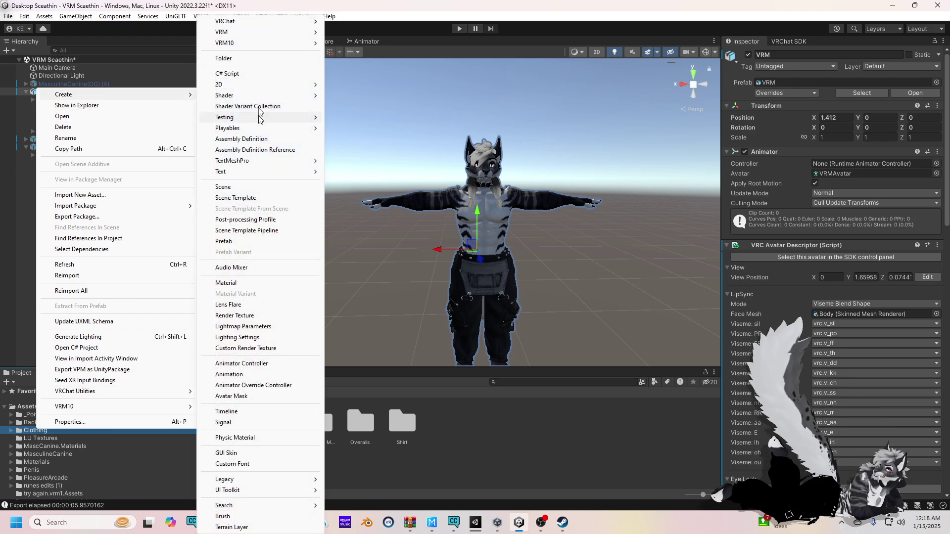
click(250, 60)
text(V)
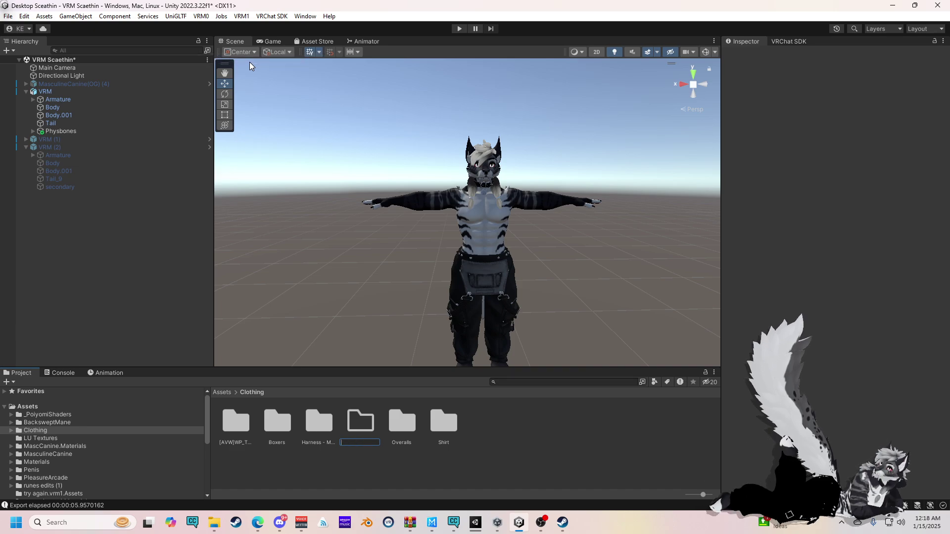
text(IDEO EX)
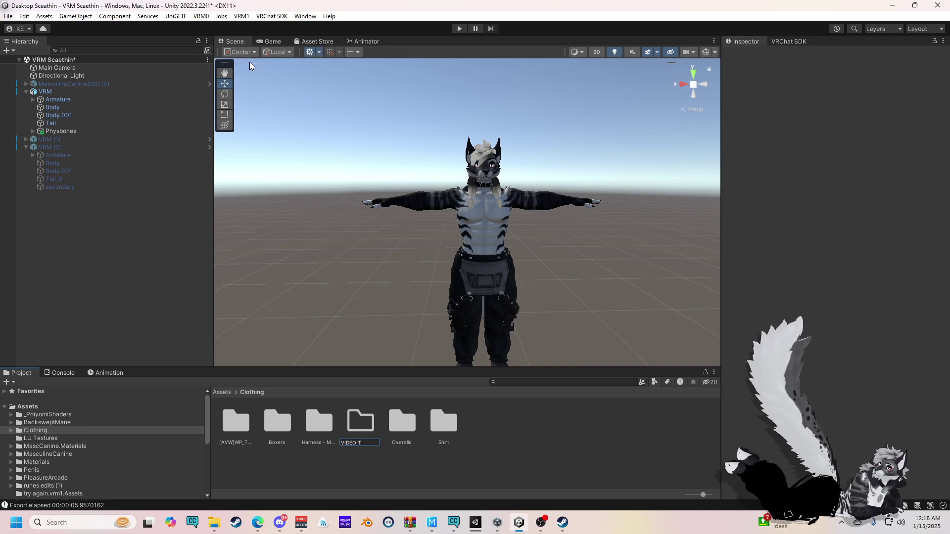
text(AMPLE)
key(Return)
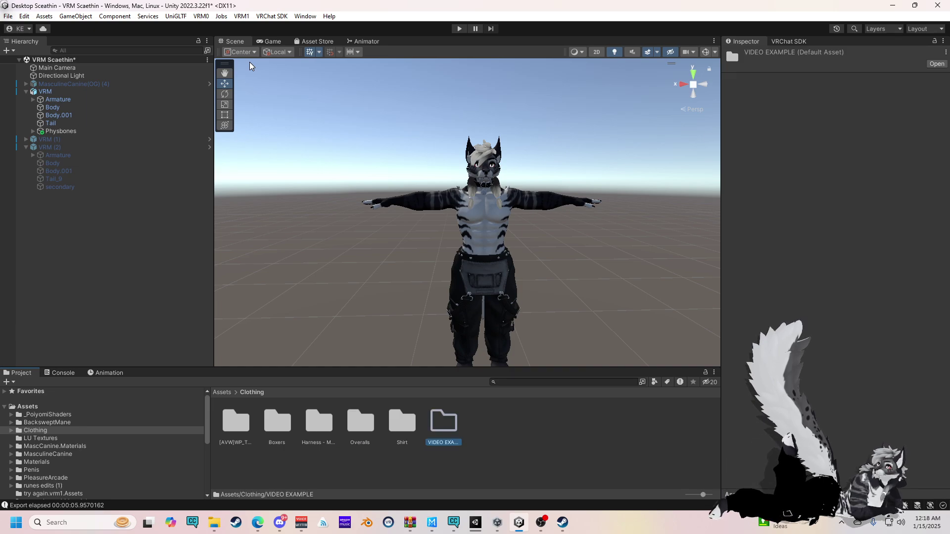
Step: Move the VIDEO EXAMPLE folder into the root Assets folder and show it in File Explorer
drag(445, 424, 31, 407)
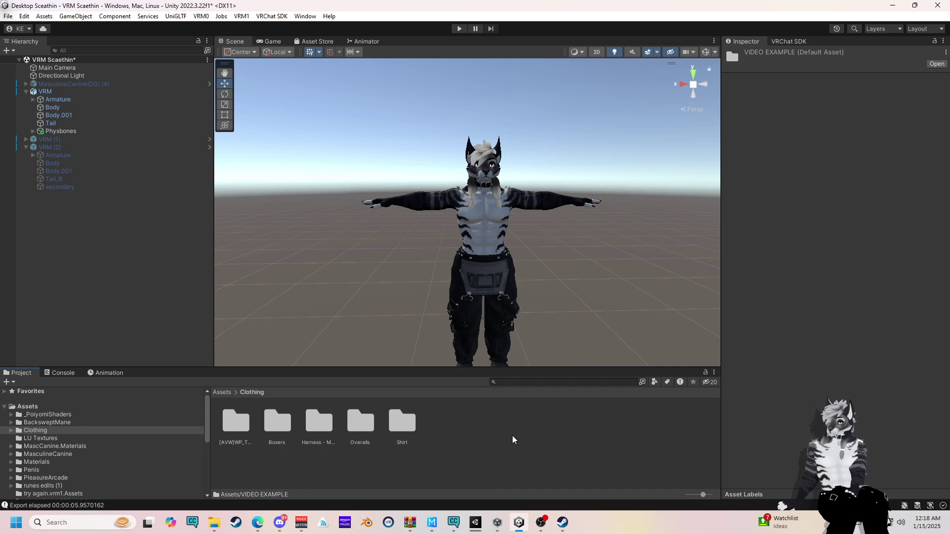
click(55, 408)
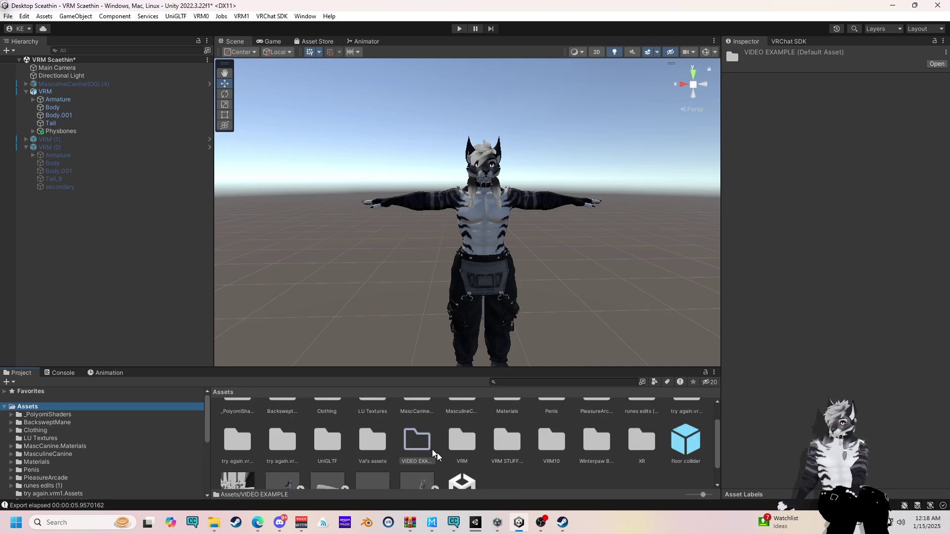
right_click(432, 448)
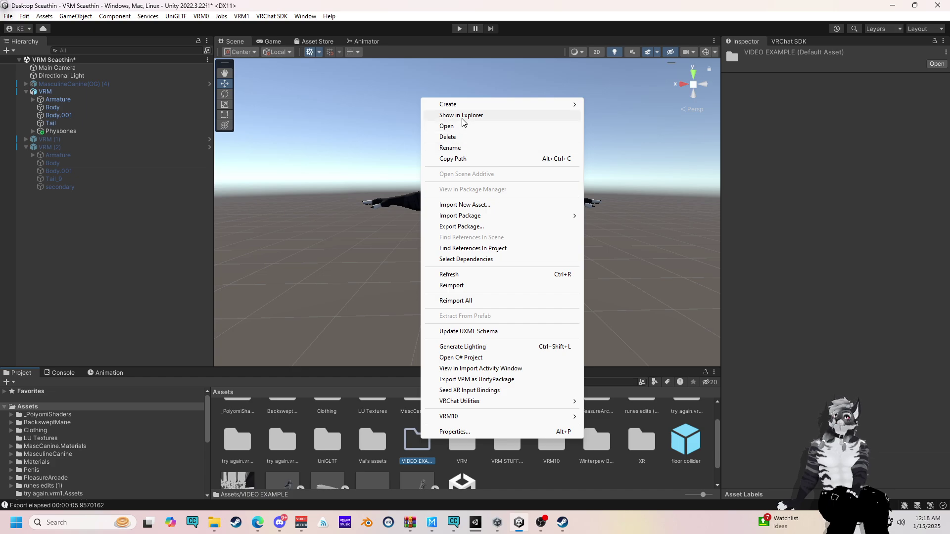
click(463, 117)
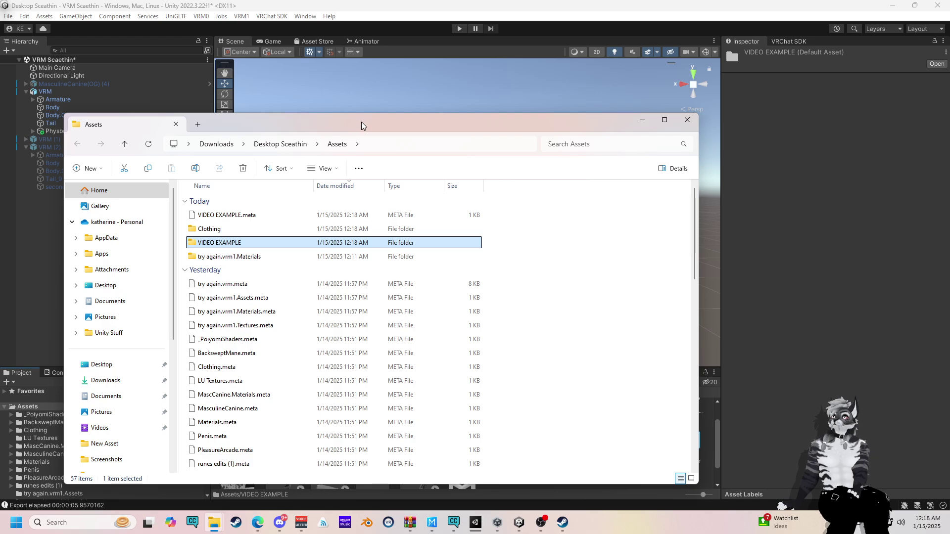
drag(361, 121, 0, 104)
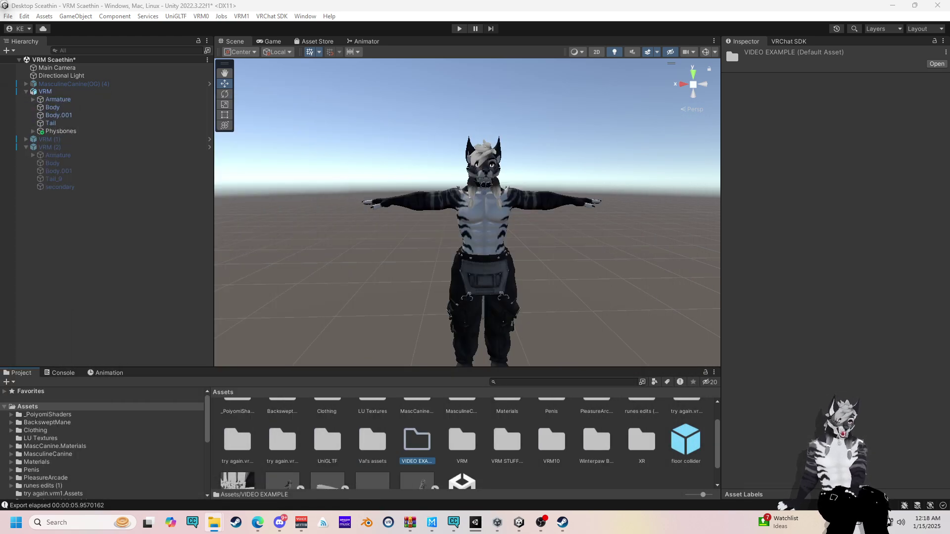
Step: Select the active VRM avatar in the scene hierarchy
drag(0, 103, 0, 104)
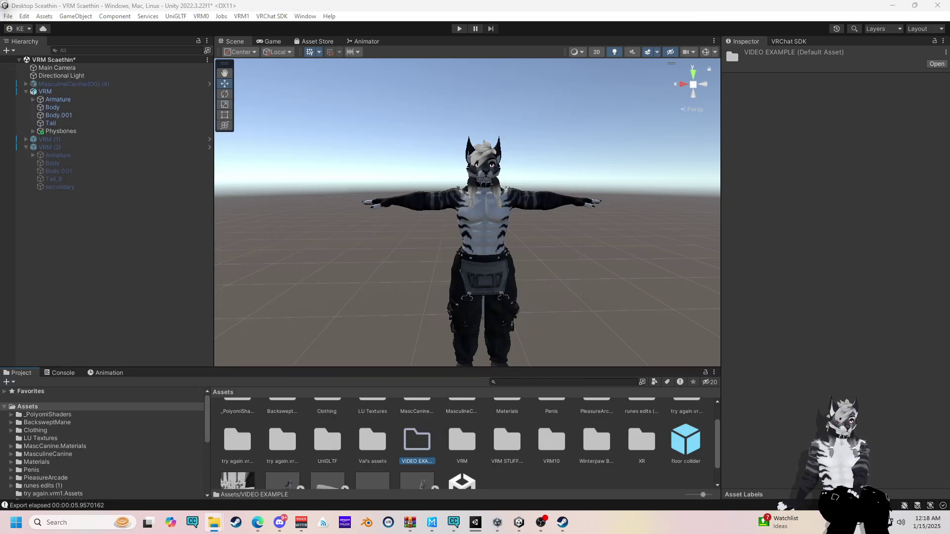
mouse_move(516, 530)
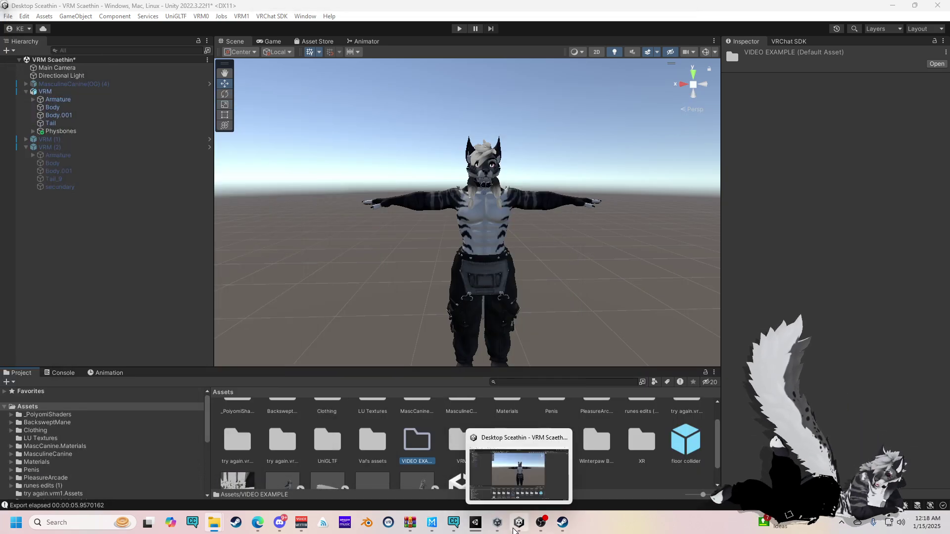
click(54, 90)
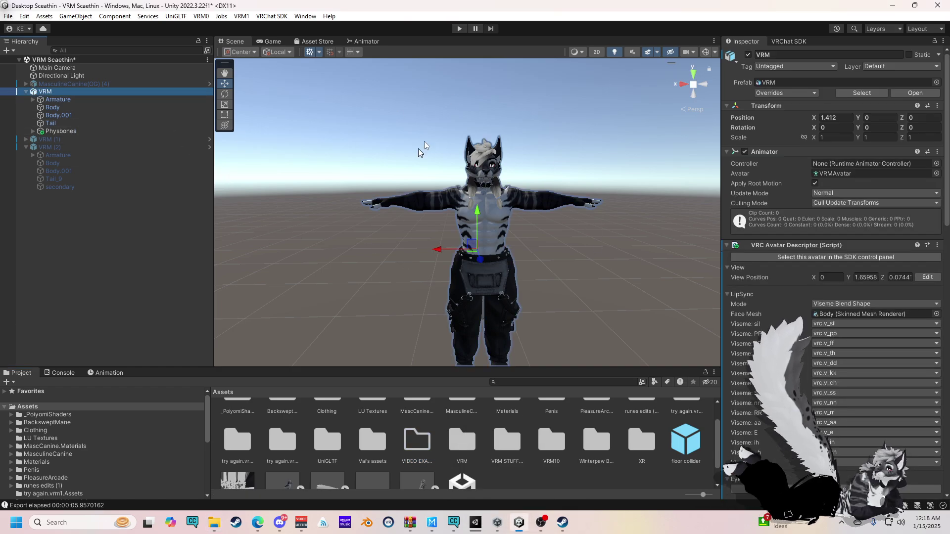
Step: Switch to the browser, review the VRM 1.0 and VRM 0.x packages on the UniVRM v0.128.1 release page, and return to Unity
click(202, 16)
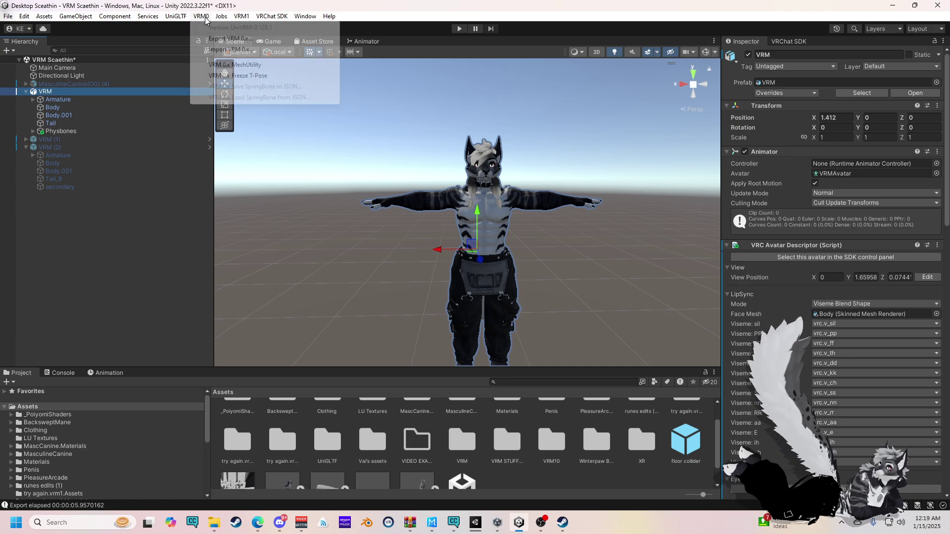
click(257, 523)
click(171, 60)
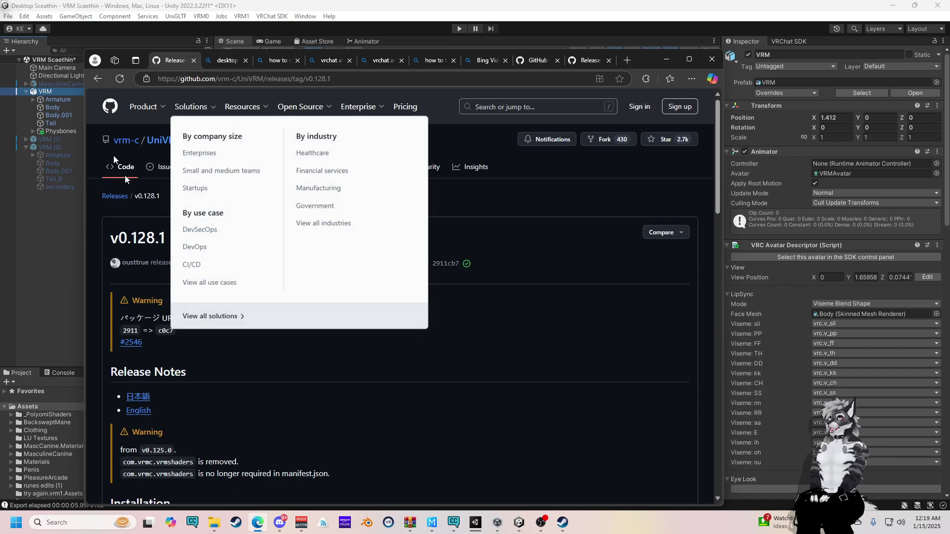
mouse_move(147, 107)
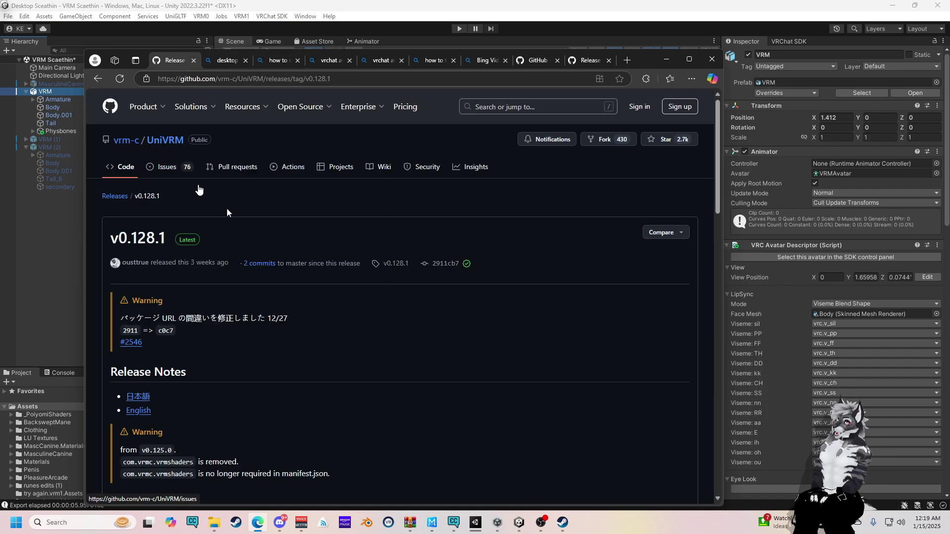
scroll(267, 279, down, 3)
scroll(267, 279, down, 3)
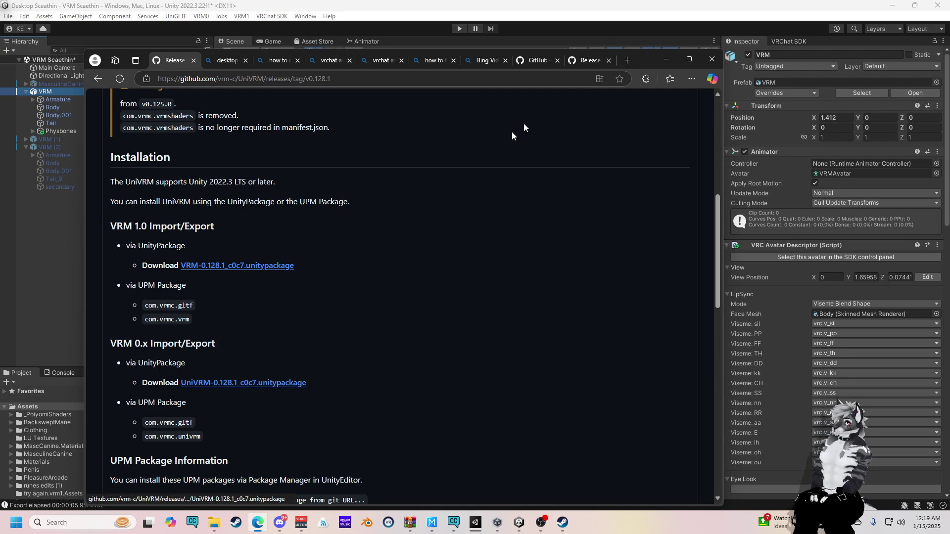
click(665, 60)
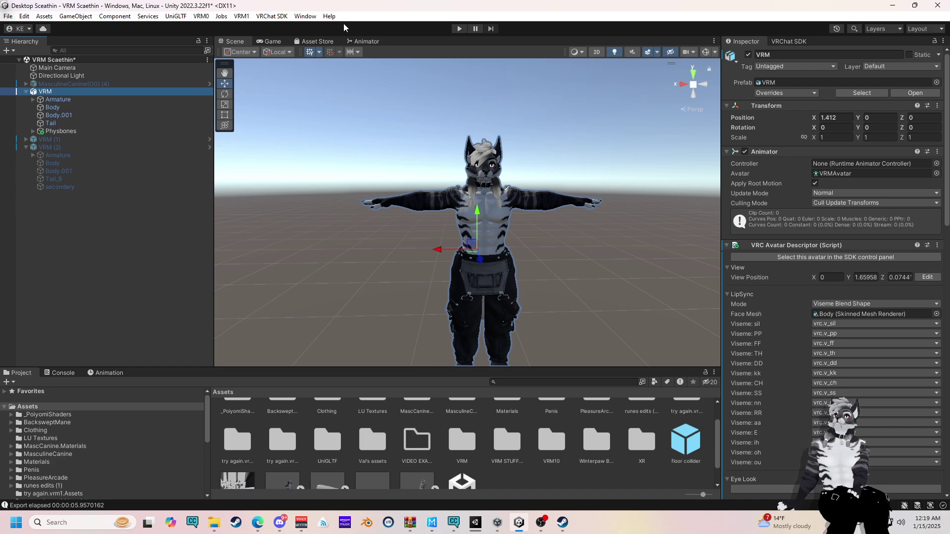
Step: Open the VRM 0.x exporter with the VRM avatar as export root, keeping the language as En
click(200, 16)
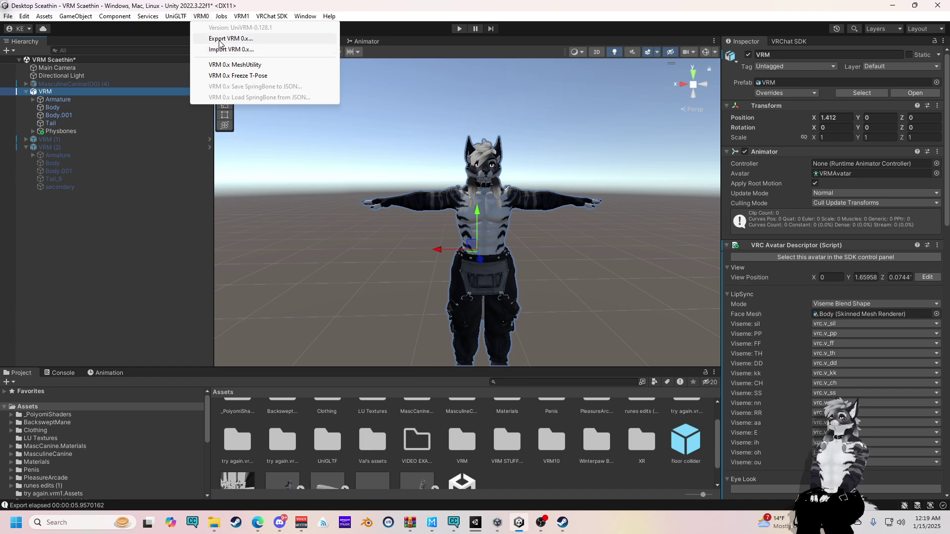
click(274, 39)
drag(46, 92, 515, 81)
click(480, 63)
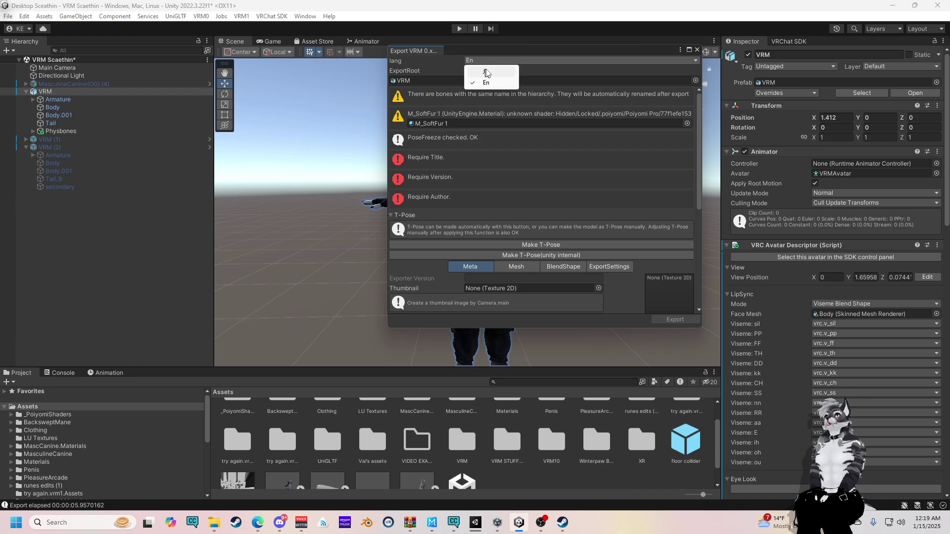
click(449, 61)
Step: Enter h as the title and the author in the export metadata
scroll(450, 180, down, 3)
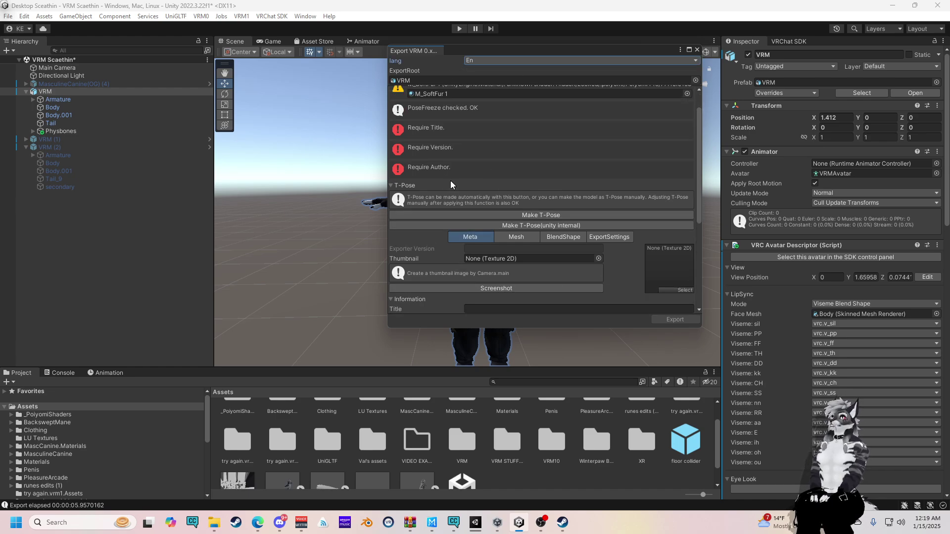
scroll(438, 159, up, 3)
scroll(516, 203, down, 3)
scroll(492, 270, down, 1)
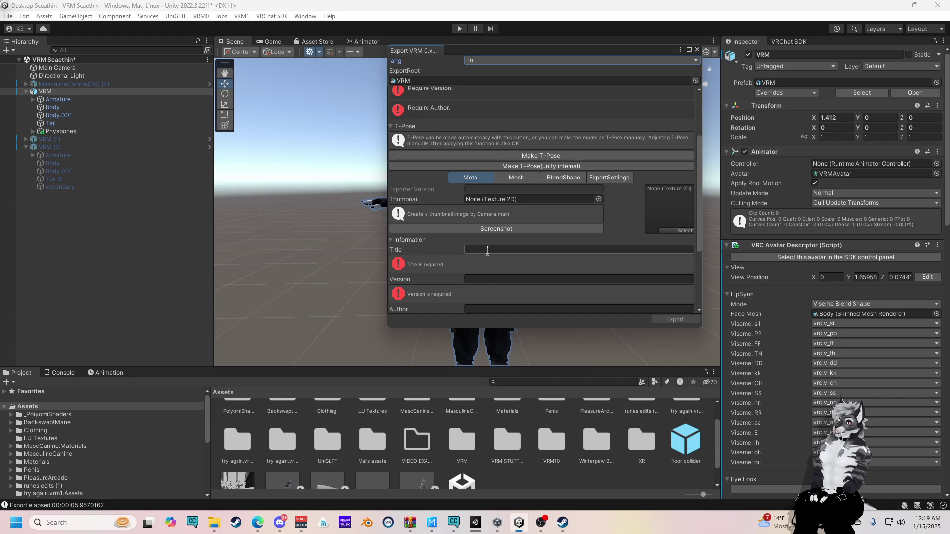
click(489, 249)
text(h)
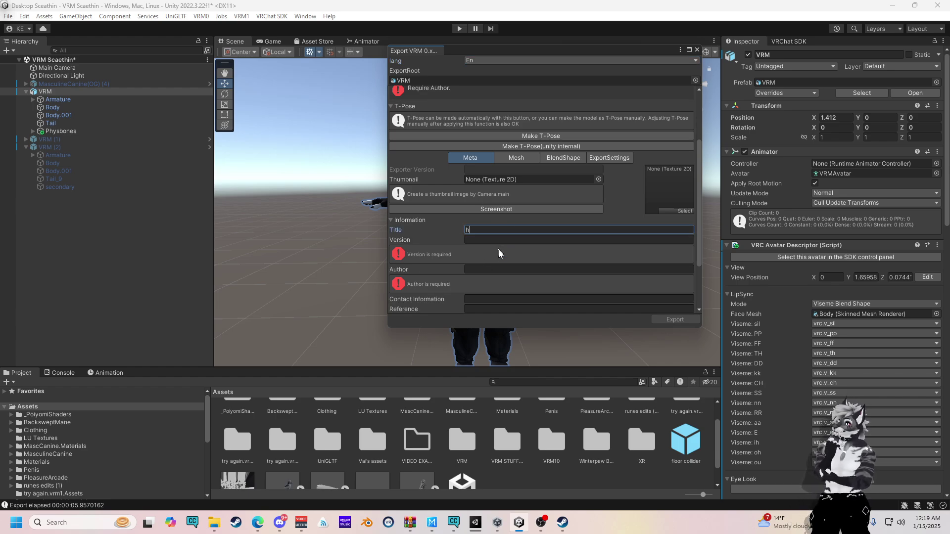
click(478, 267)
text(h)
Step: Enter h for the contact information, reference and version in the export metadata
scroll(485, 275, down, 2)
click(481, 230)
text(h)
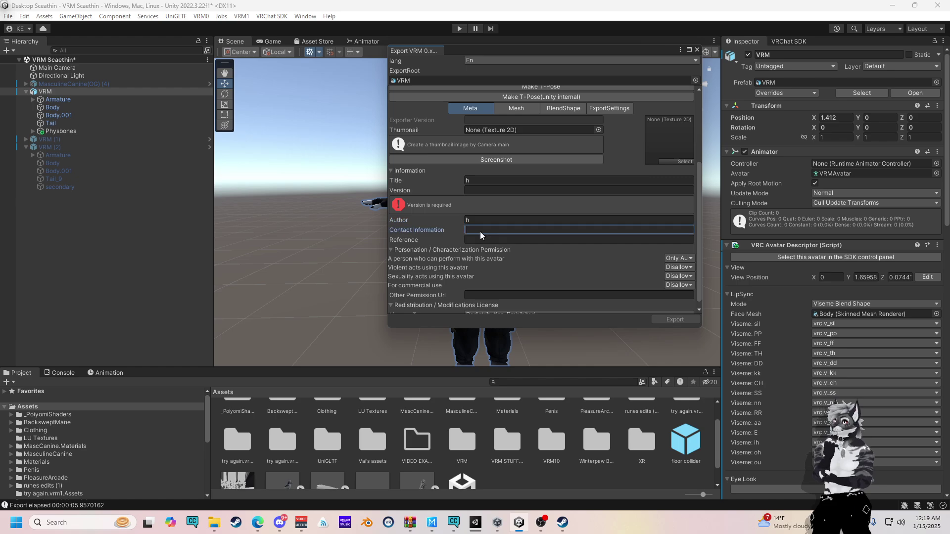
click(483, 240)
text(h)
click(475, 190)
text(h)
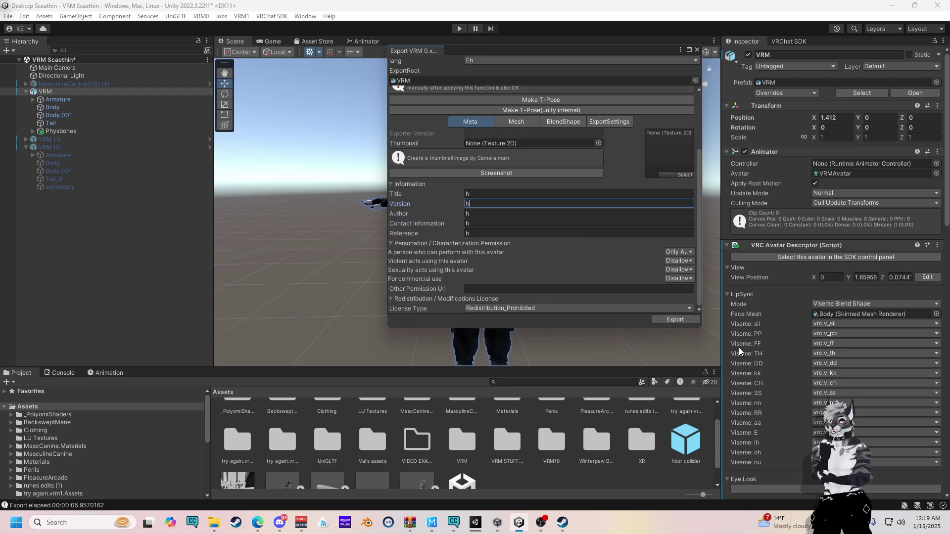
Step: Start the VRM 0.x export and move the save dialog aside to make room for File Explorer
click(676, 322)
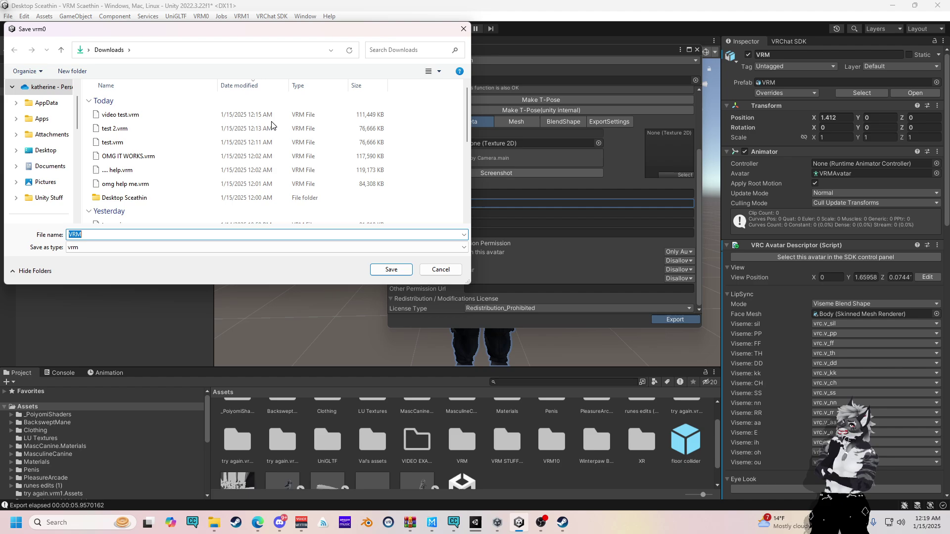
drag(173, 35, 267, 50)
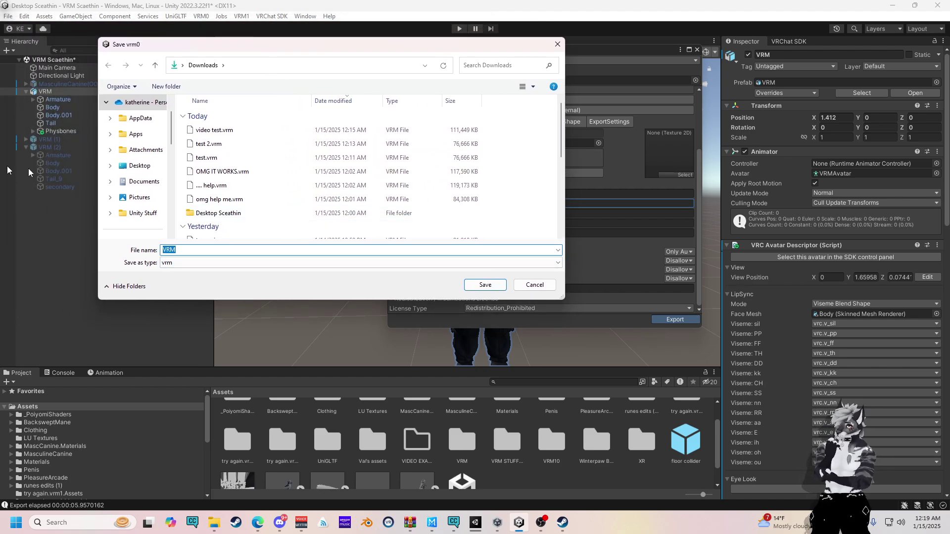
drag(0, 133, 758, 78)
click(314, 49)
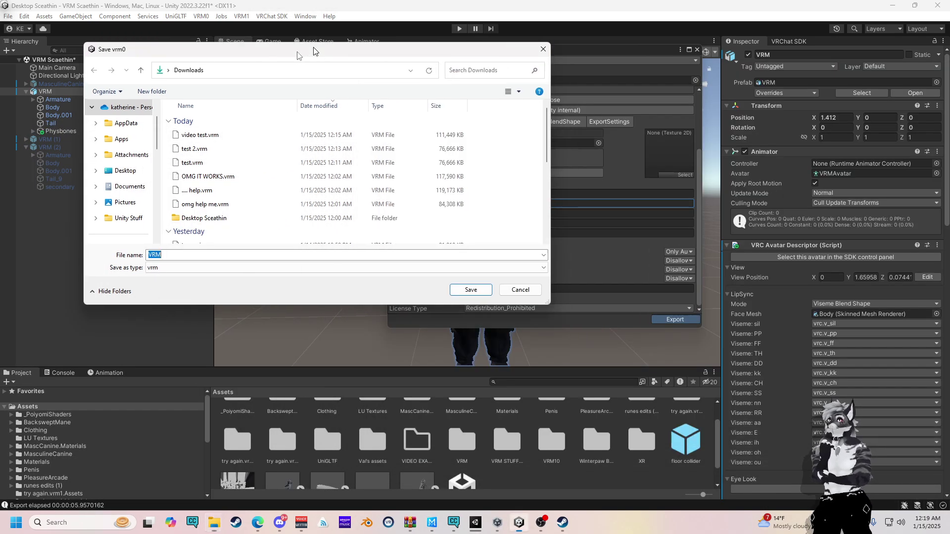
drag(314, 49, 218, 99)
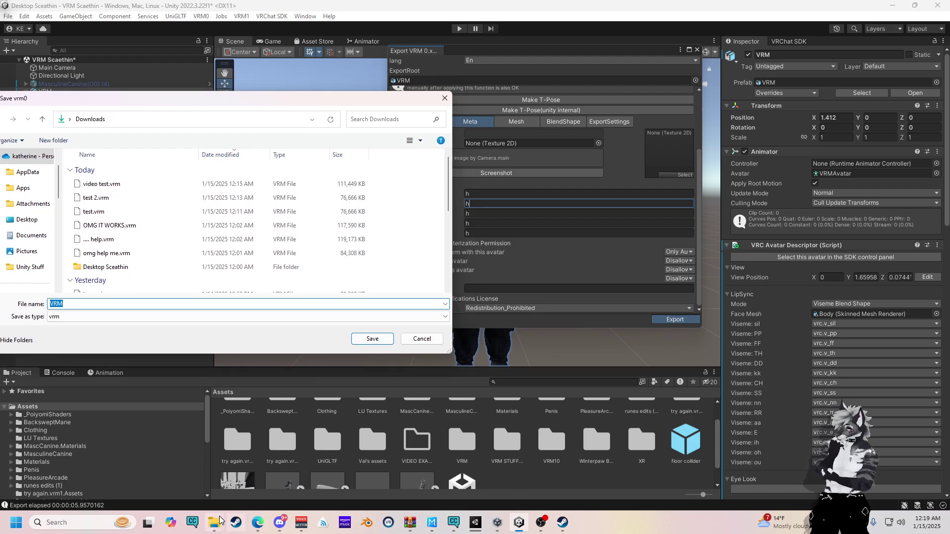
Step: Save the export as VRM inside the VIDEO EXAMPLE folder, reaching it through the Assets path copied from File Explorer
mouse_move(220, 520)
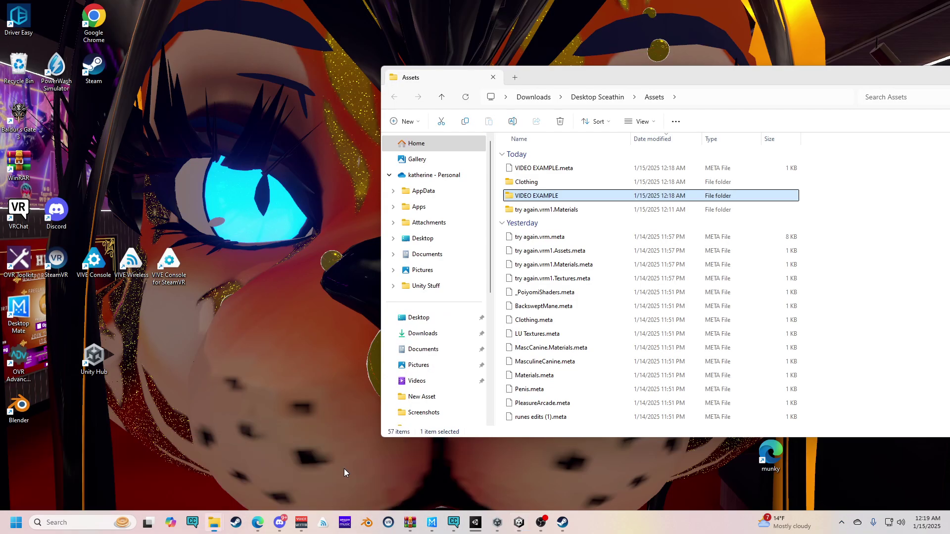
click(344, 472)
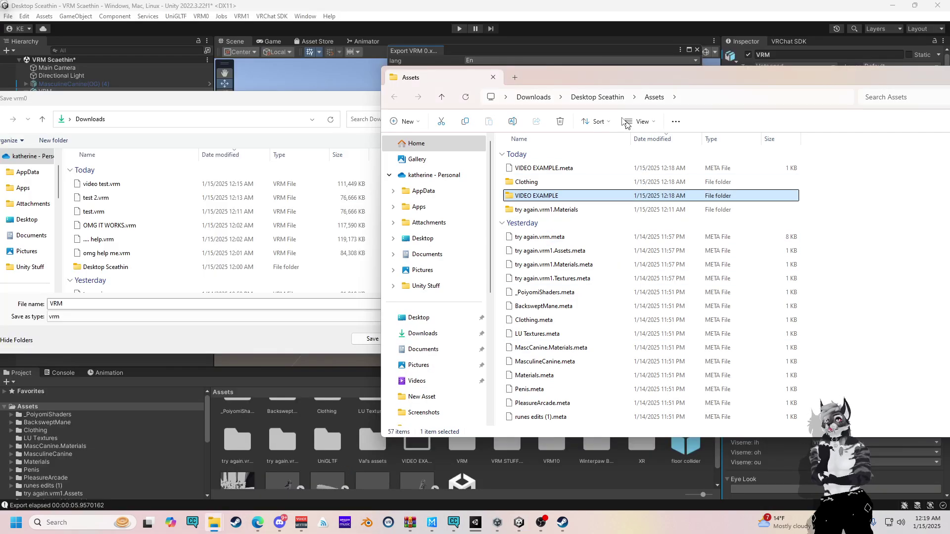
click(690, 99)
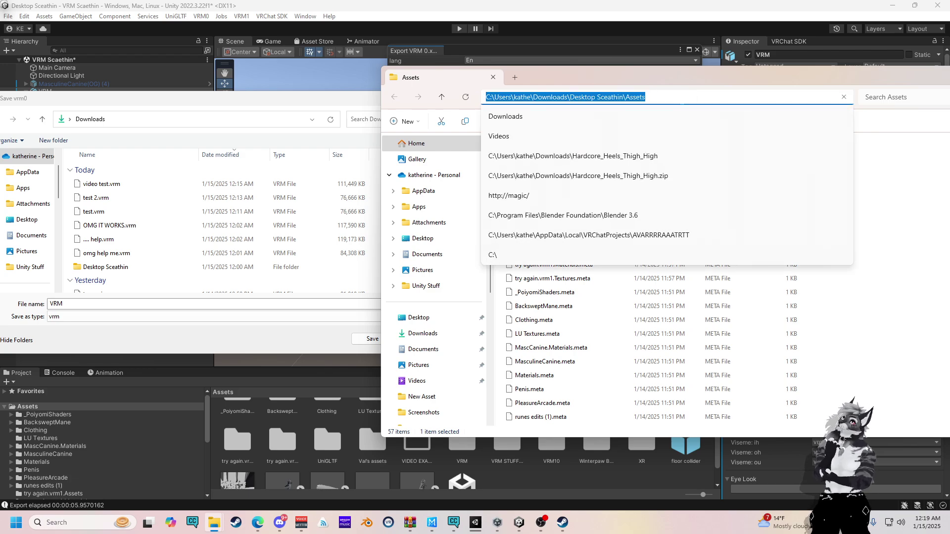
key(ctrl+c)
click(188, 123)
key(ctrl+v)
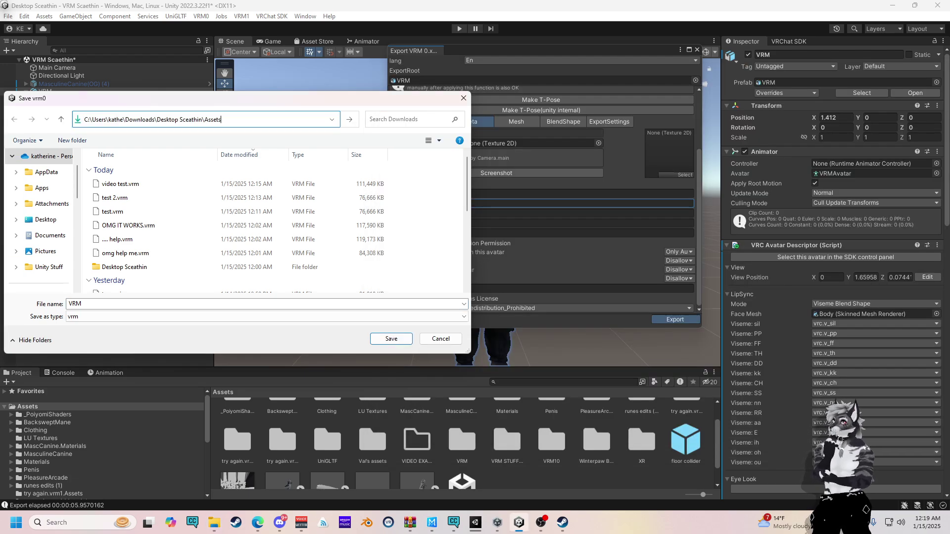
key(Return)
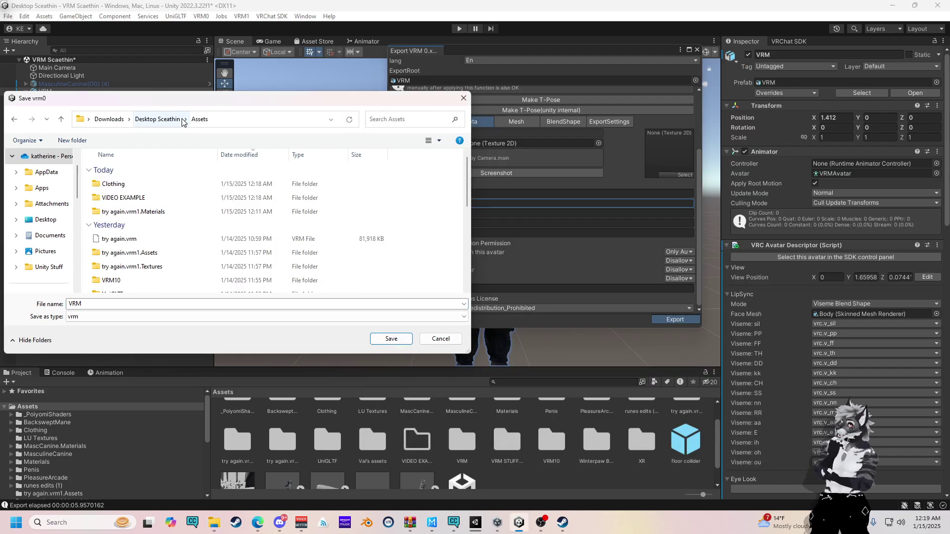
double_click(123, 198)
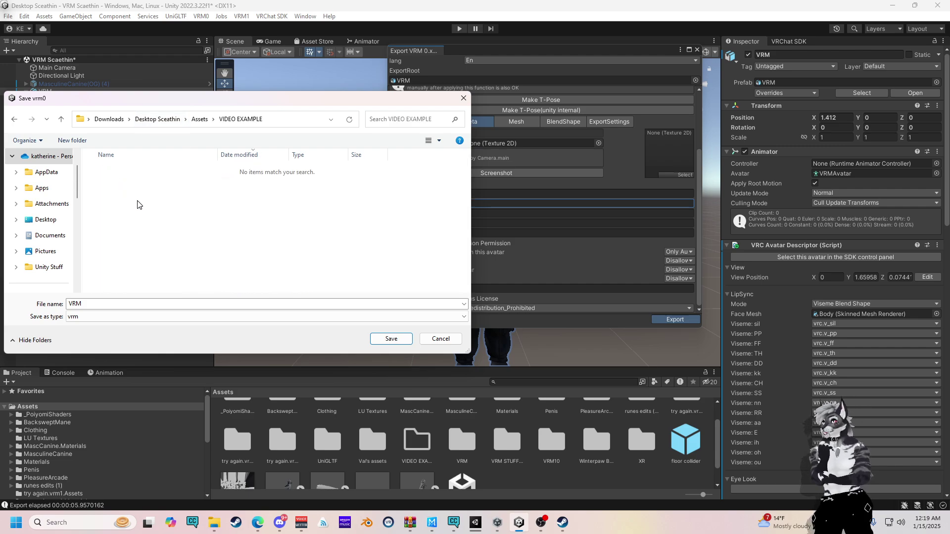
click(392, 339)
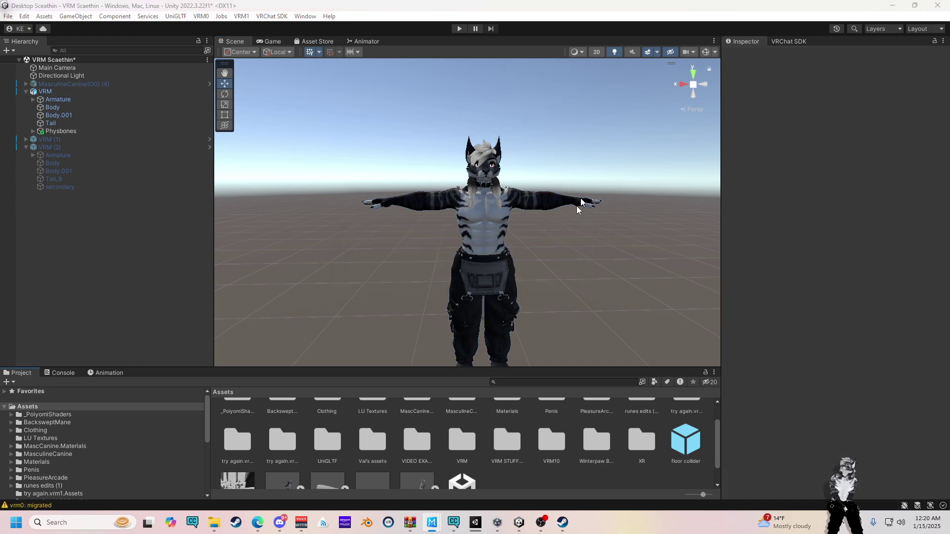
Step: Open the VIDEO EXAMPLE folder and add its generated VRM prefab to the scene hierarchy
double_click(419, 443)
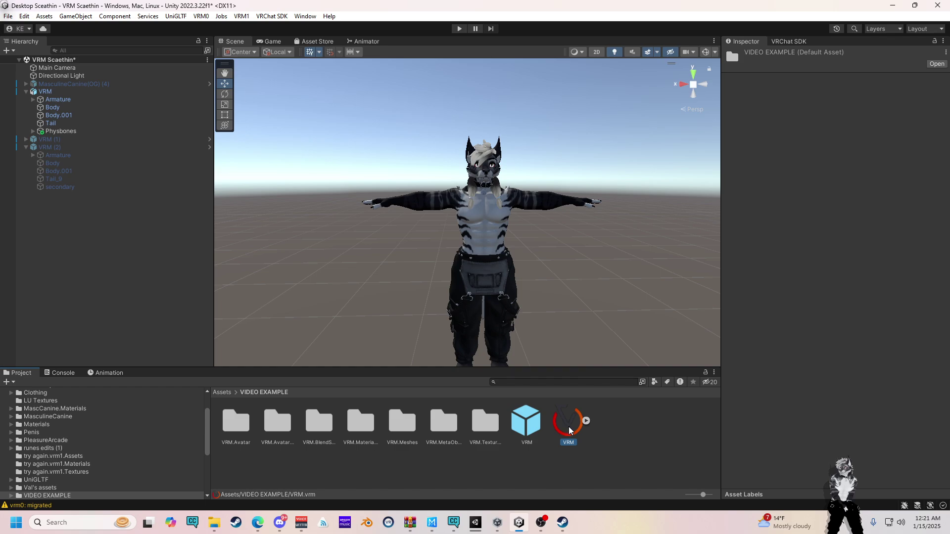
click(532, 430)
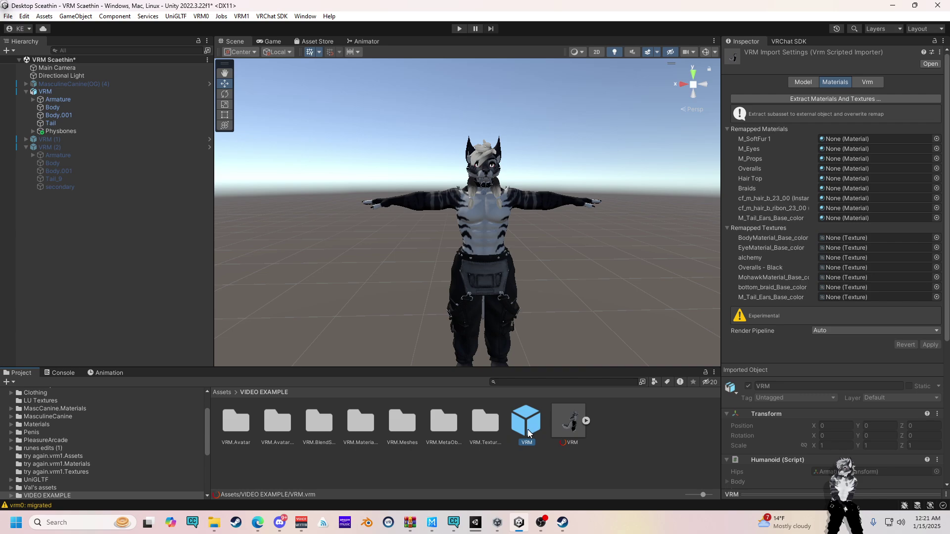
click(525, 433)
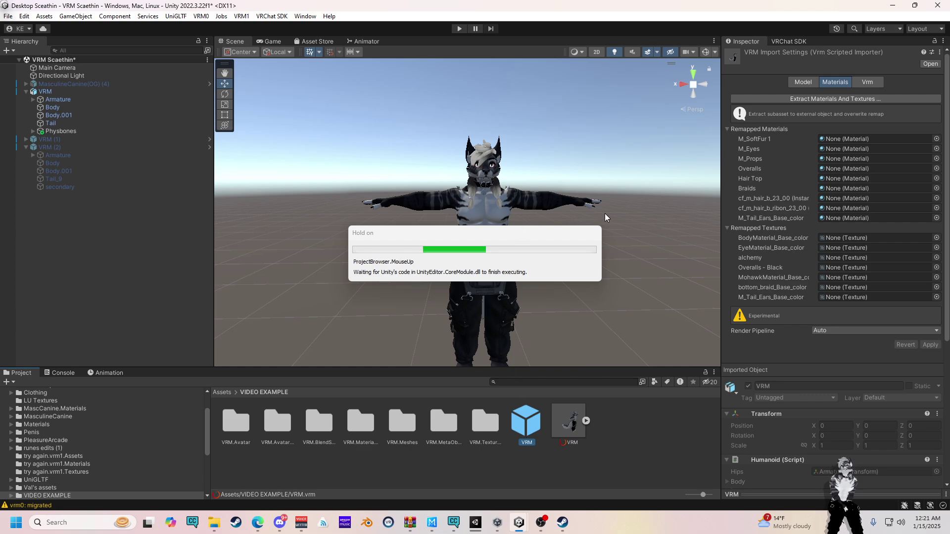
drag(527, 422, 142, 280)
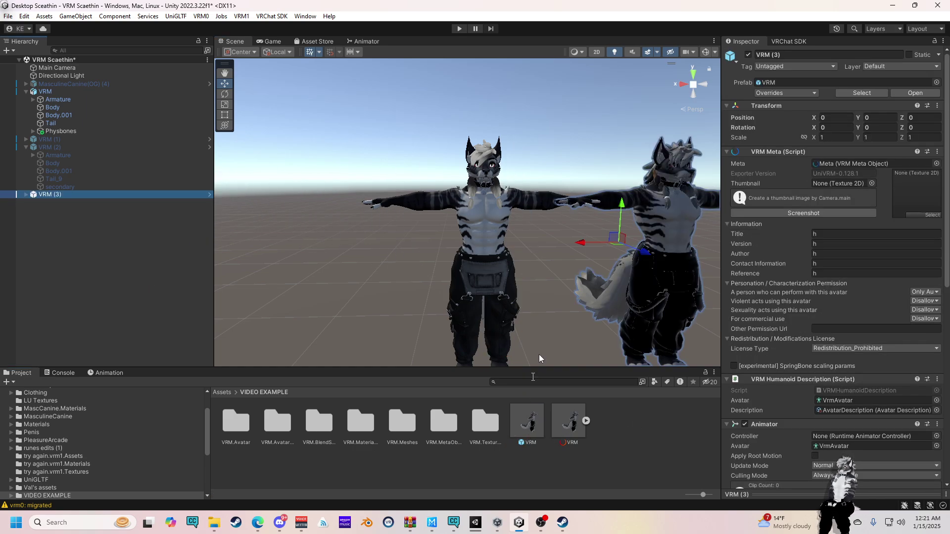
Step: Move the newly added avatar along the X axis to -0.384, away from the original avatar
scroll(534, 297, down, 3)
drag(514, 277, 424, 269)
scroll(446, 263, up, 3)
drag(499, 242, 534, 240)
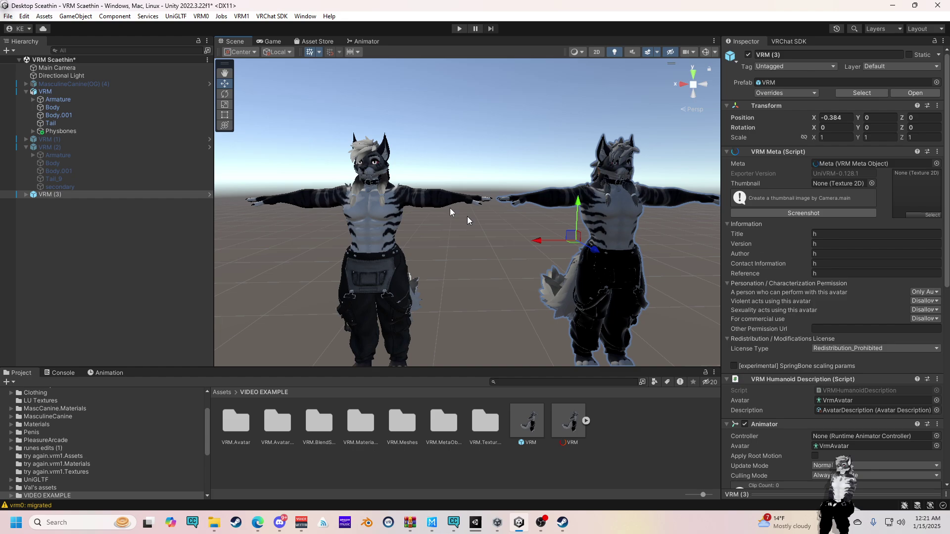
Step: Select the original avatar's Body mesh and examine its materials and their shaders
click(633, 212)
click(401, 218)
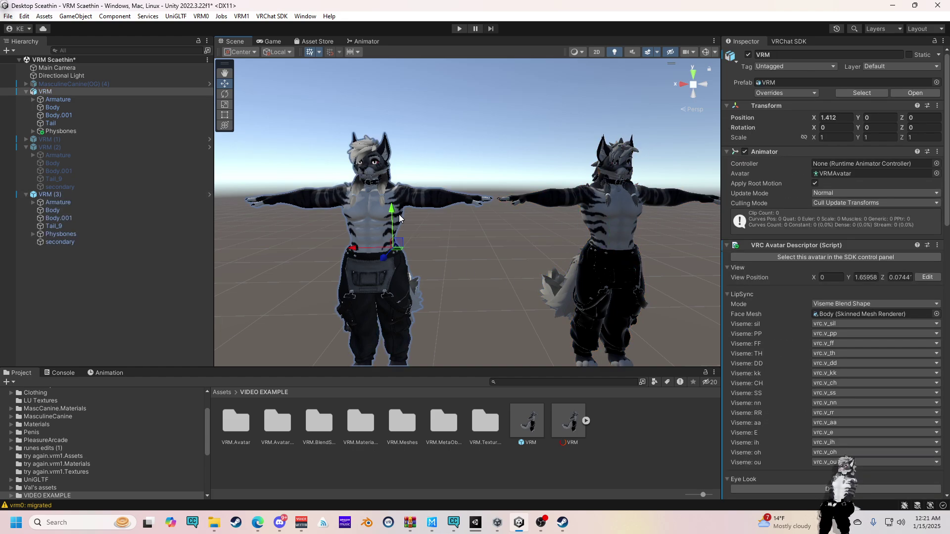
click(400, 217)
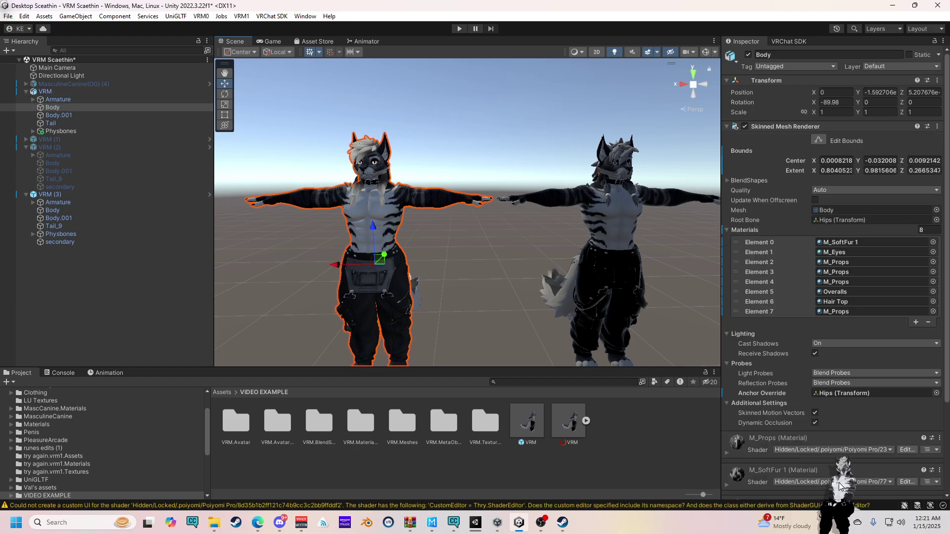
scroll(809, 391, down, 3)
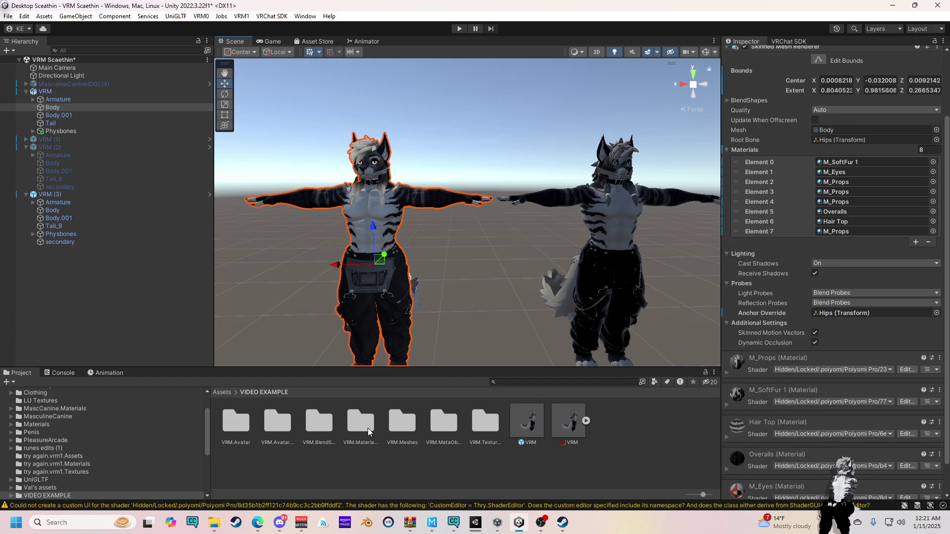
Step: Switch every material in the VRM.Materials folder to the VRM/MToon shader
double_click(365, 424)
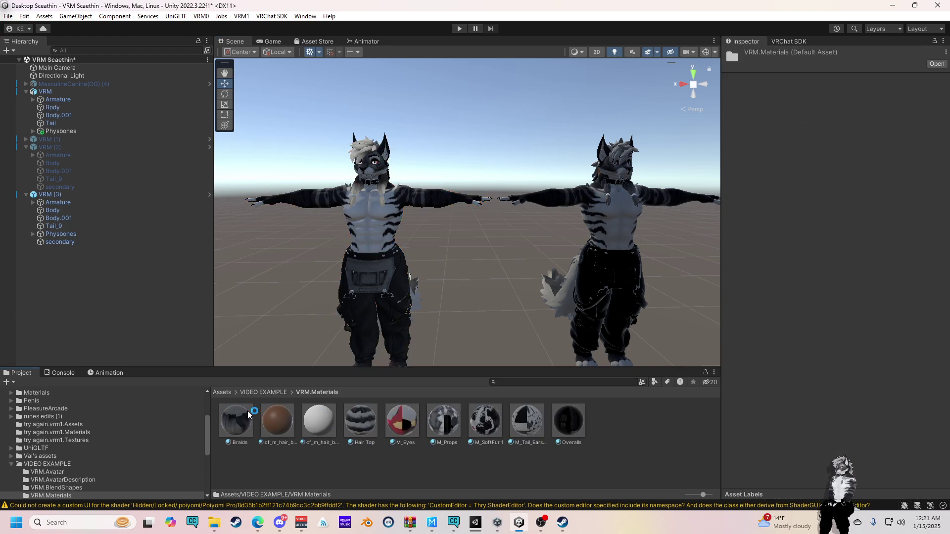
key(ctrl+a)
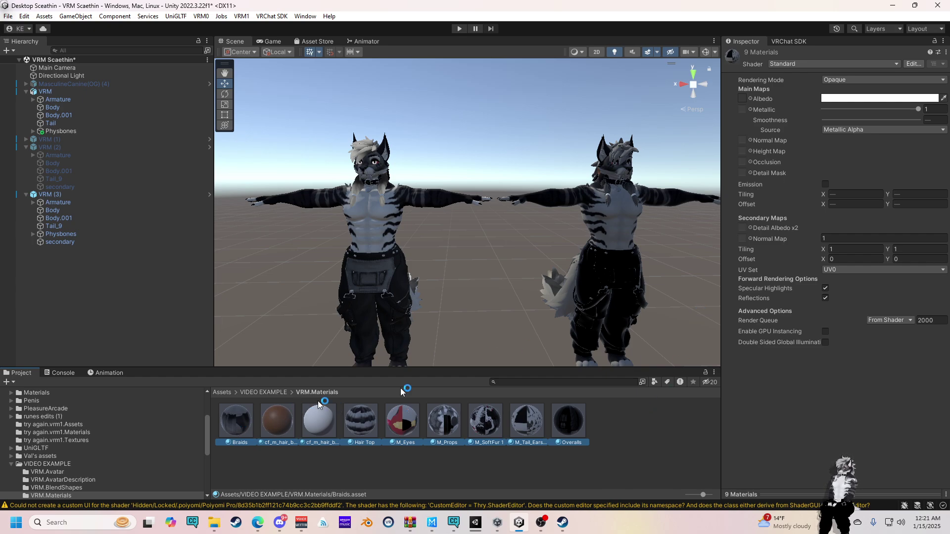
click(812, 64)
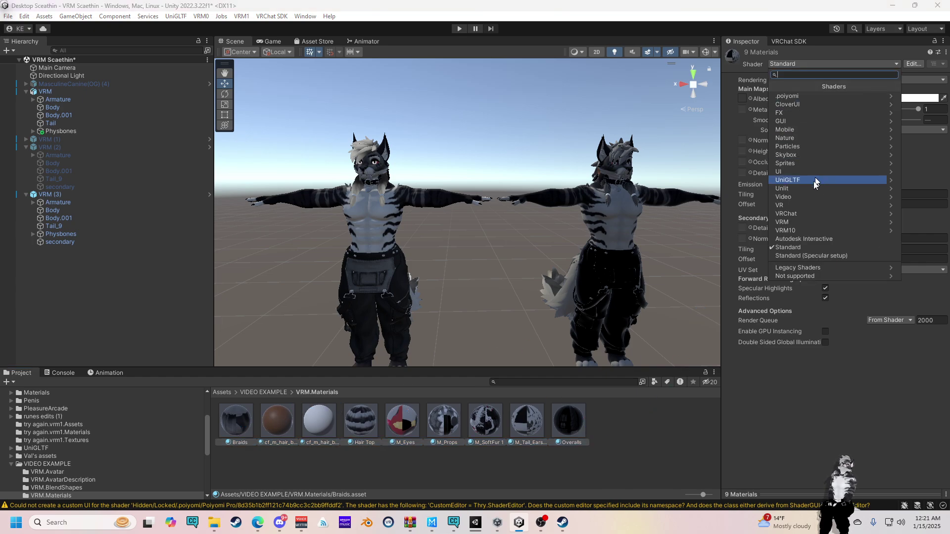
click(791, 222)
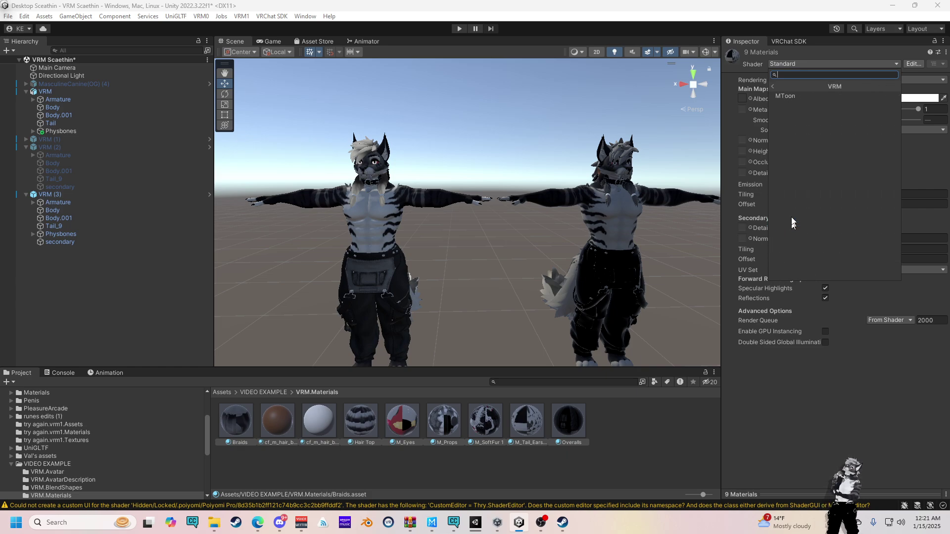
click(792, 98)
Step: Set the Shade Color of all the selected MToon materials to white (FFFFFF)
drag(669, 251, 504, 277)
scroll(505, 277, up, 5)
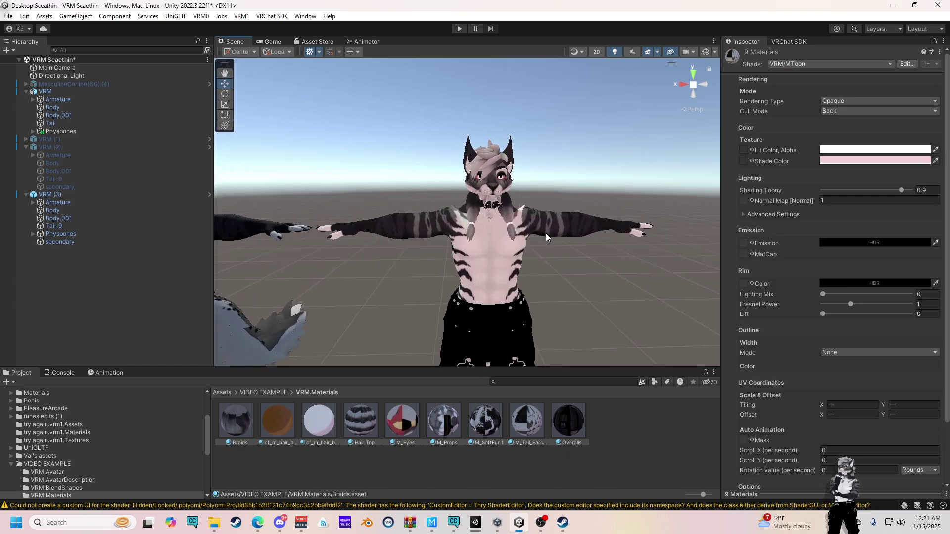
click(867, 159)
drag(895, 219, 810, 164)
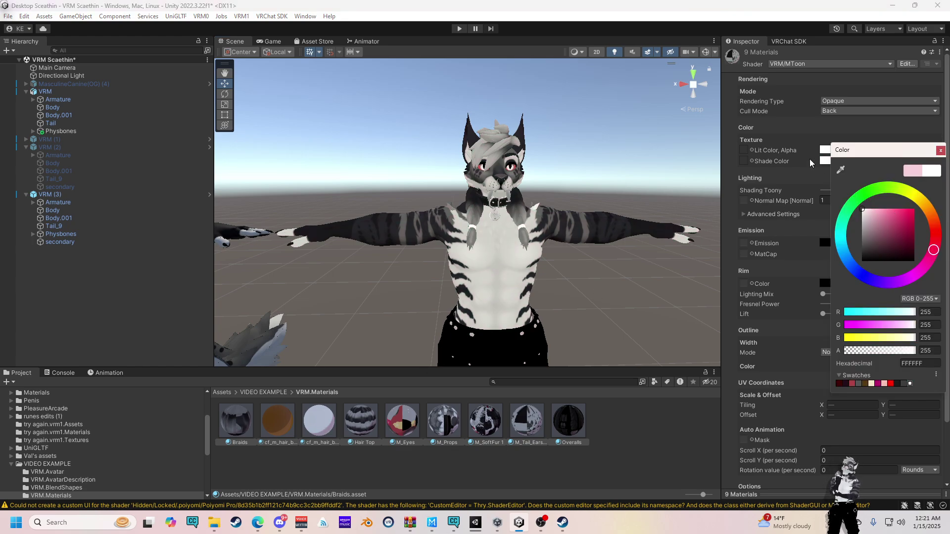
click(726, 164)
Step: Compare the converted avatar with the original, and deactivate the original VRM avatar in the scene
scroll(602, 179, down, 5)
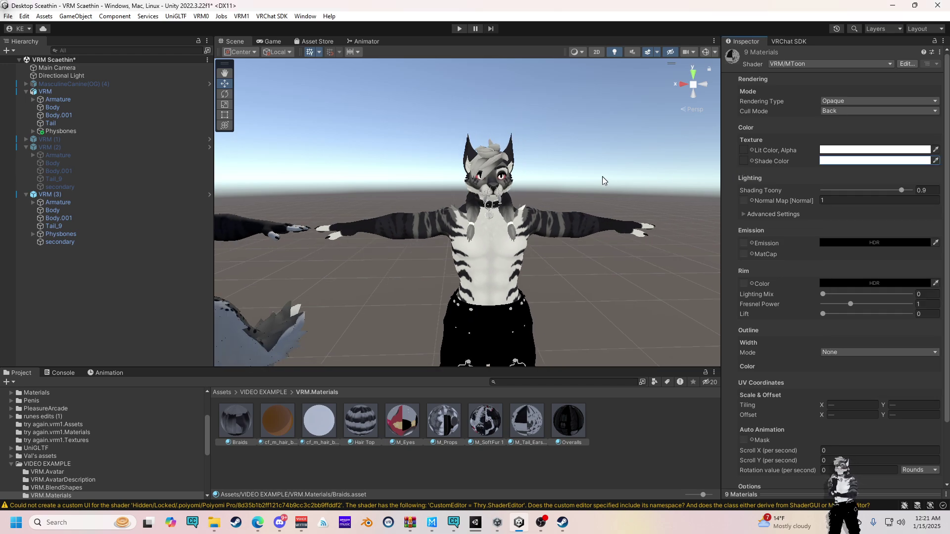
scroll(790, 414, down, 3)
scroll(791, 413, up, 3)
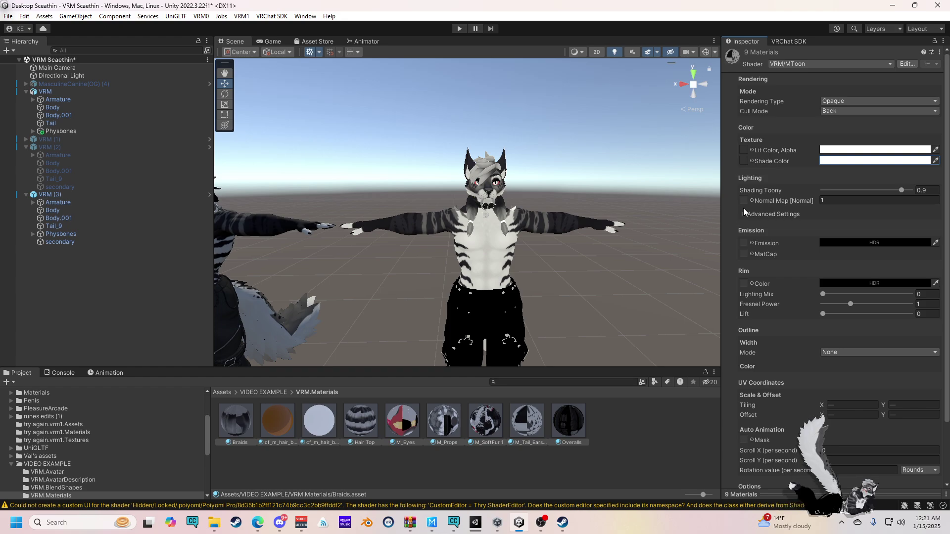
scroll(560, 220, up, 5)
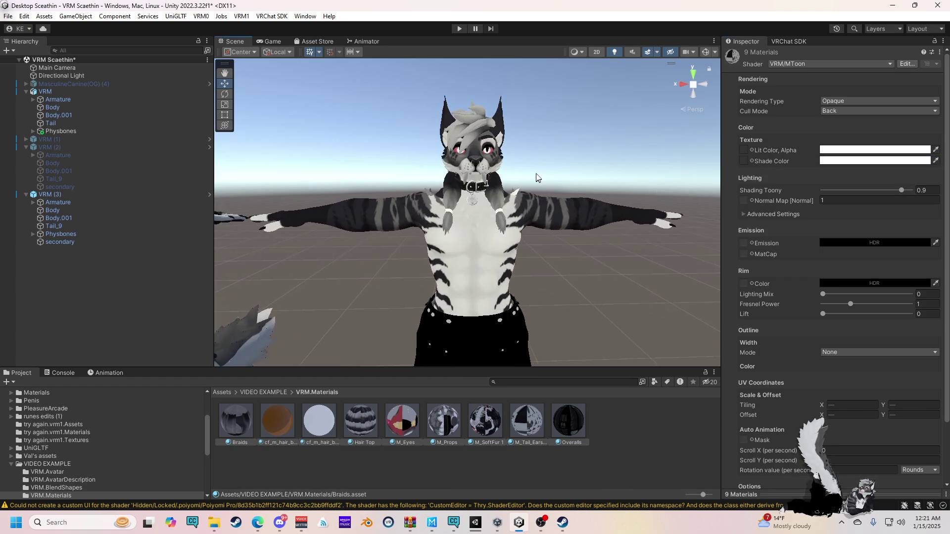
scroll(654, 220, down, 6)
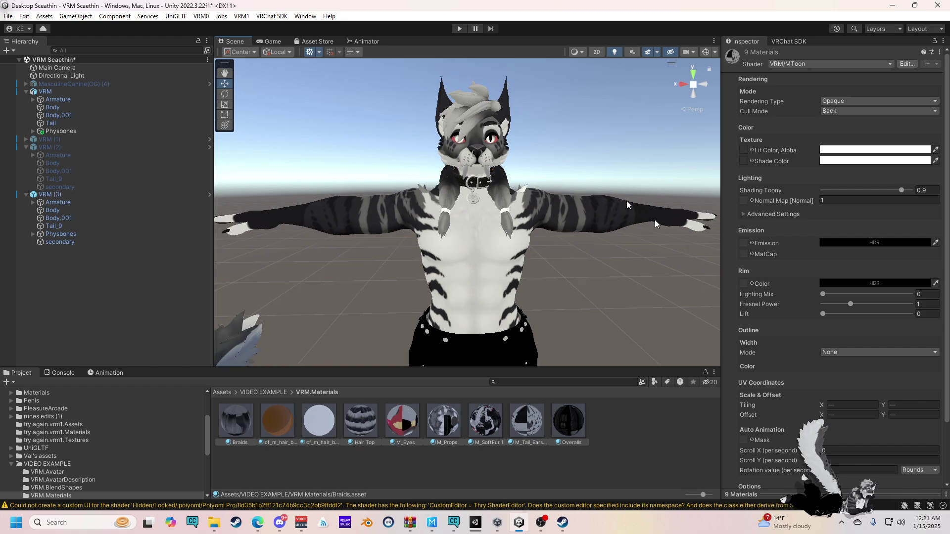
drag(493, 257, 559, 214)
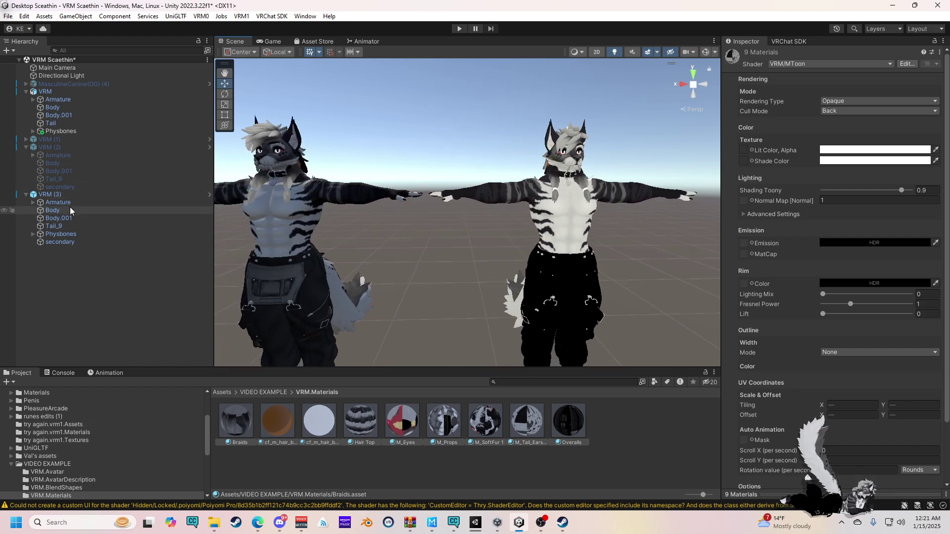
click(89, 195)
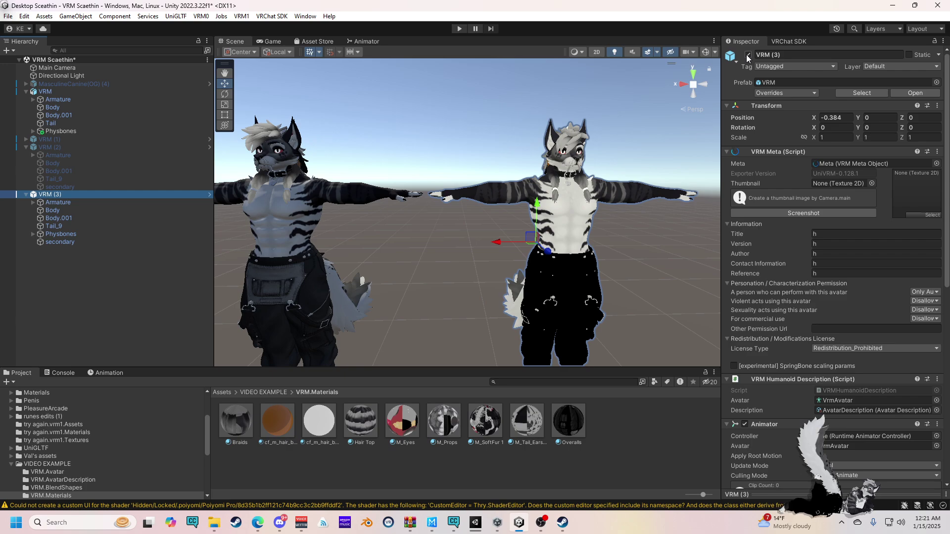
click(129, 92)
scroll(448, 145, up, 3)
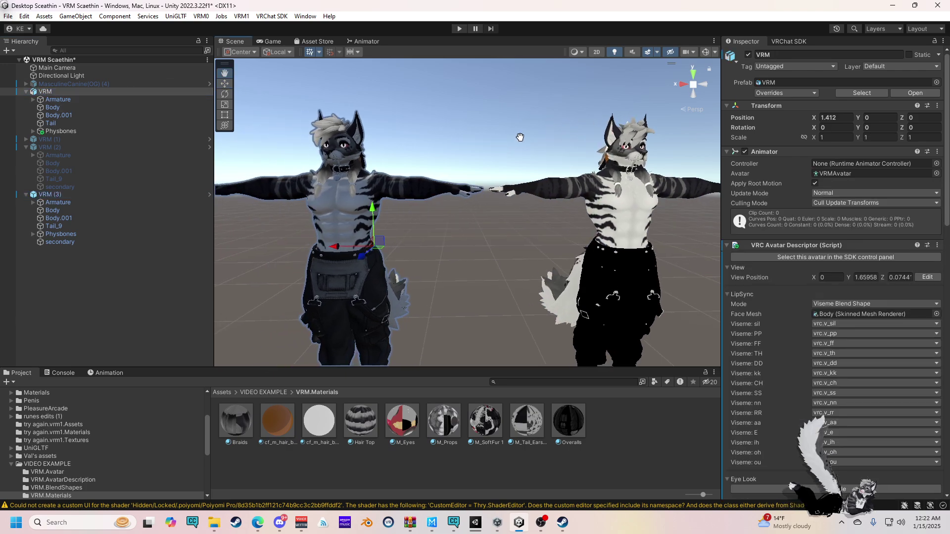
click(748, 55)
Step: Focus on the VRM (3) avatar and open the BlendShape asset referenced by its VRM Blend Shape Proxy
double_click(50, 194)
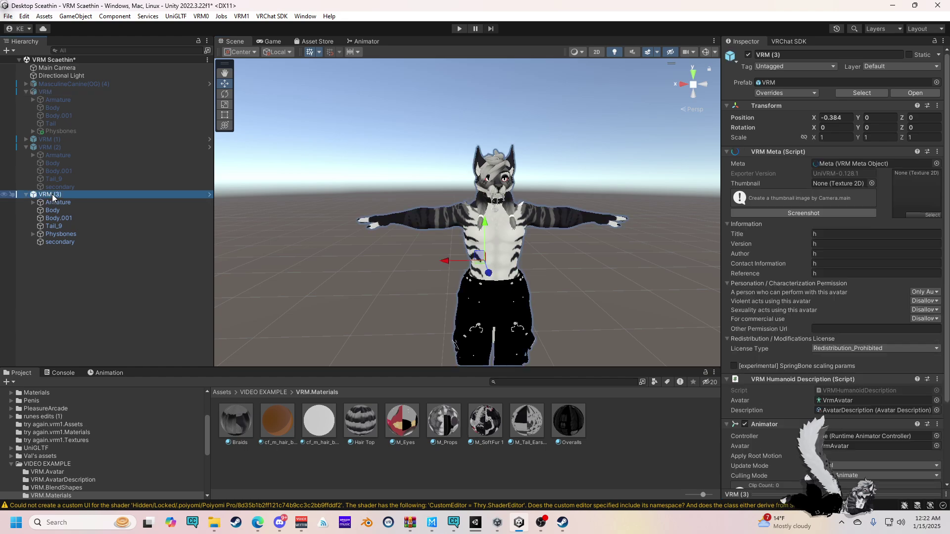
scroll(635, 243, up, 3)
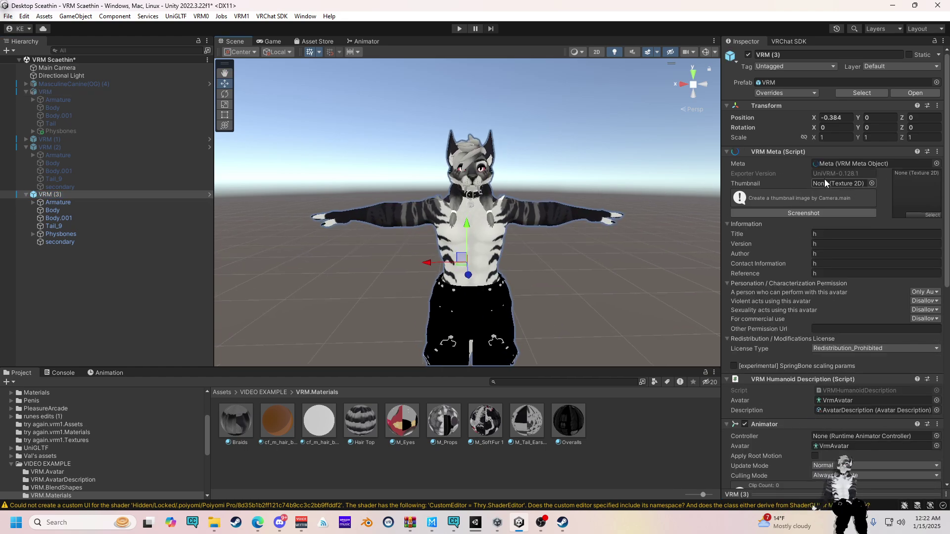
scroll(855, 209, down, 5)
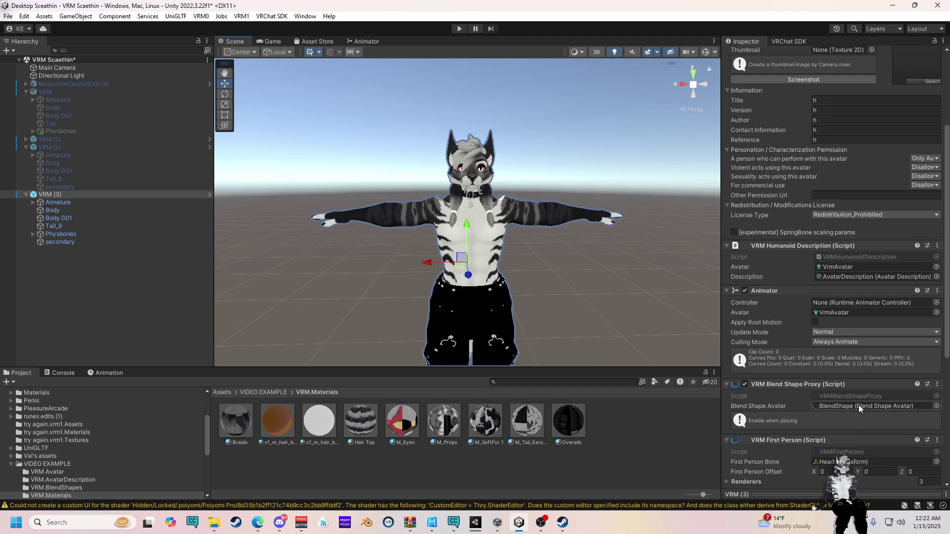
click(859, 408)
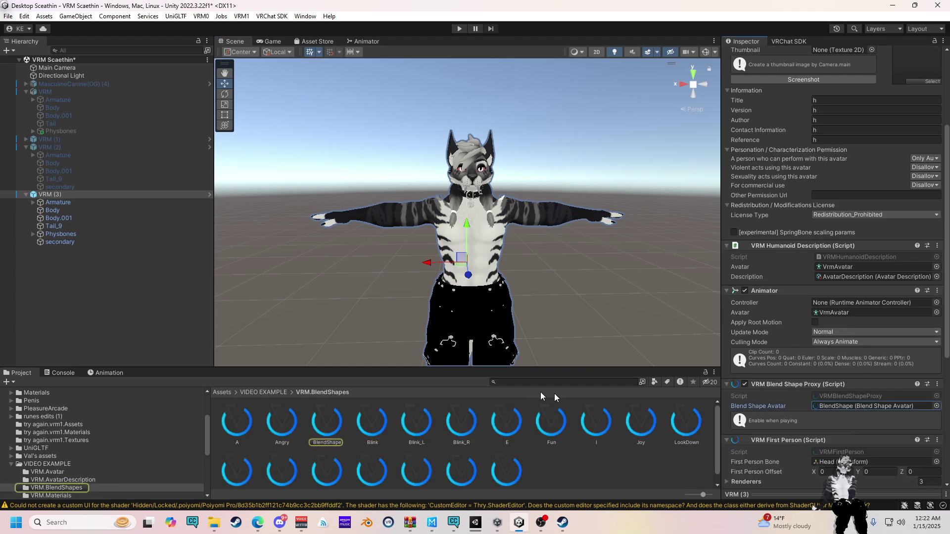
click(331, 427)
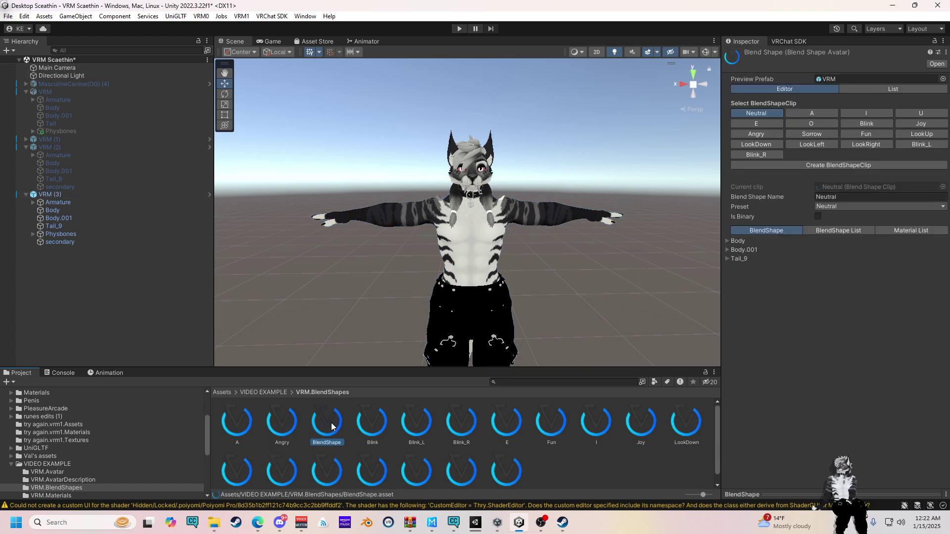
Step: Check the Body blend shapes of clip A, and set vrc.v_aa to 100 in clip I
click(814, 114)
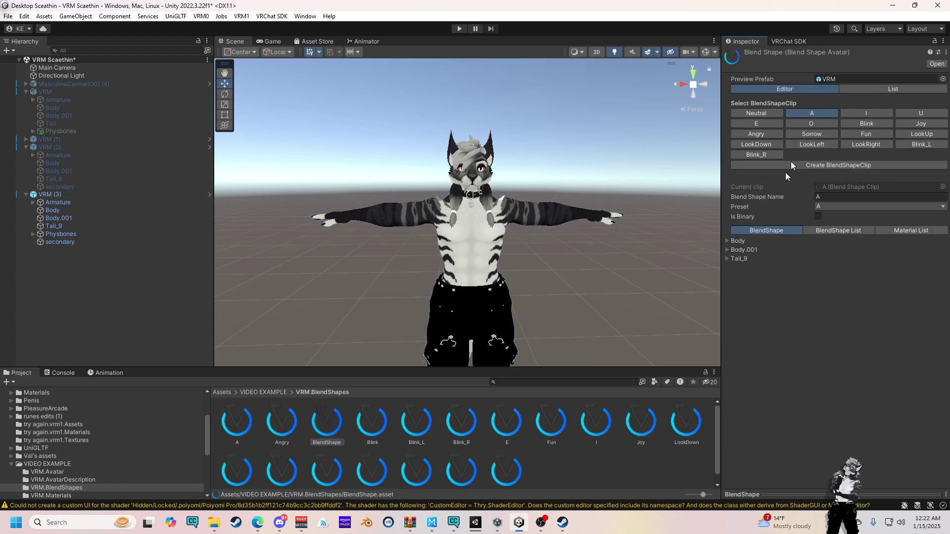
click(728, 242)
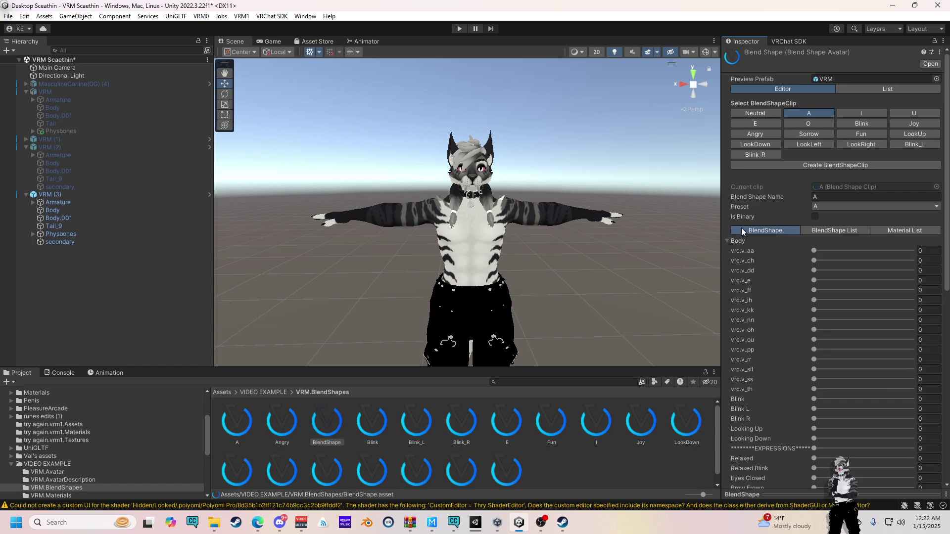
click(863, 114)
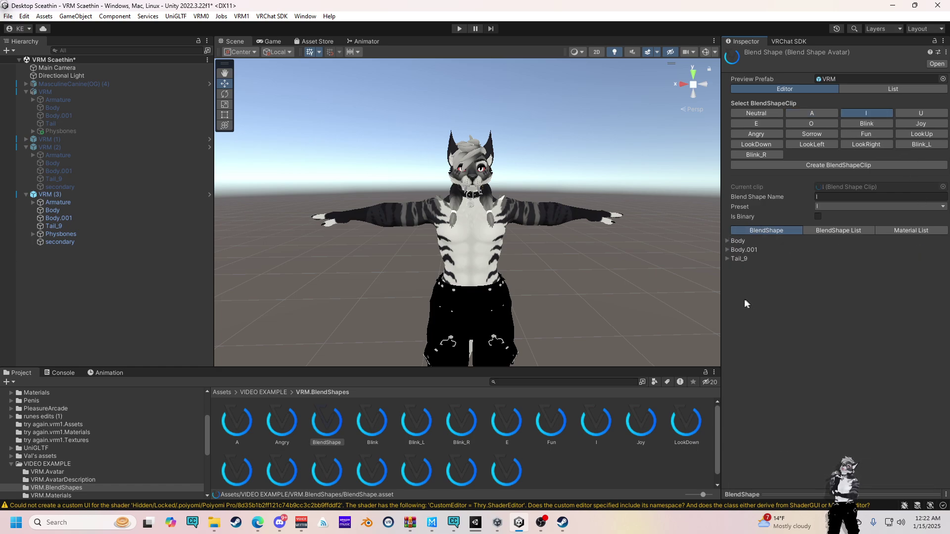
click(729, 241)
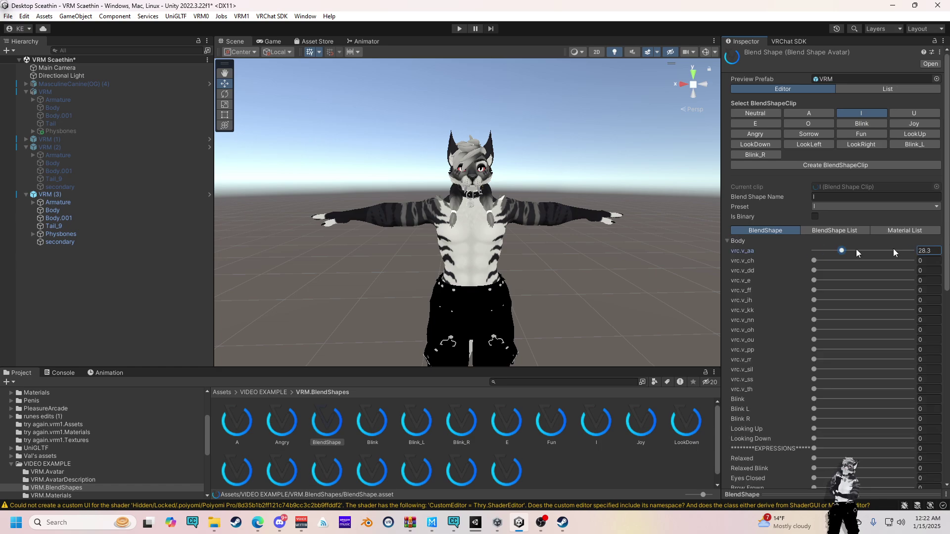
drag(895, 253, 917, 251)
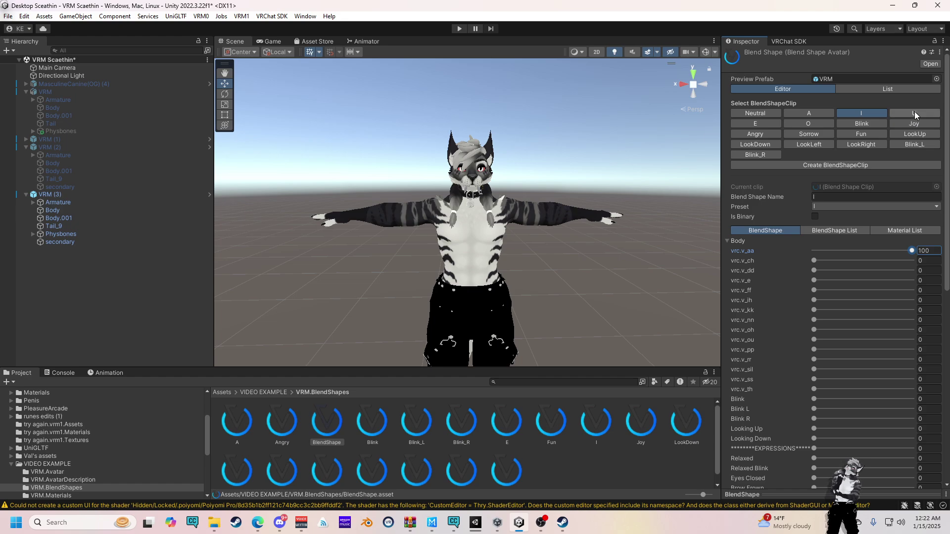
Step: Examine the Body blend shapes available for the U, E and Sorrow clips, including the facial expressions
click(914, 114)
click(732, 244)
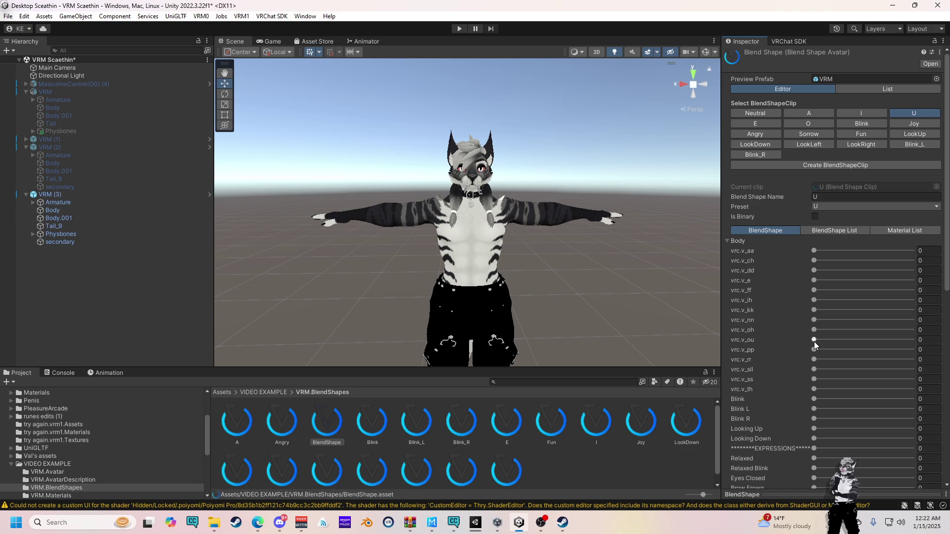
click(756, 124)
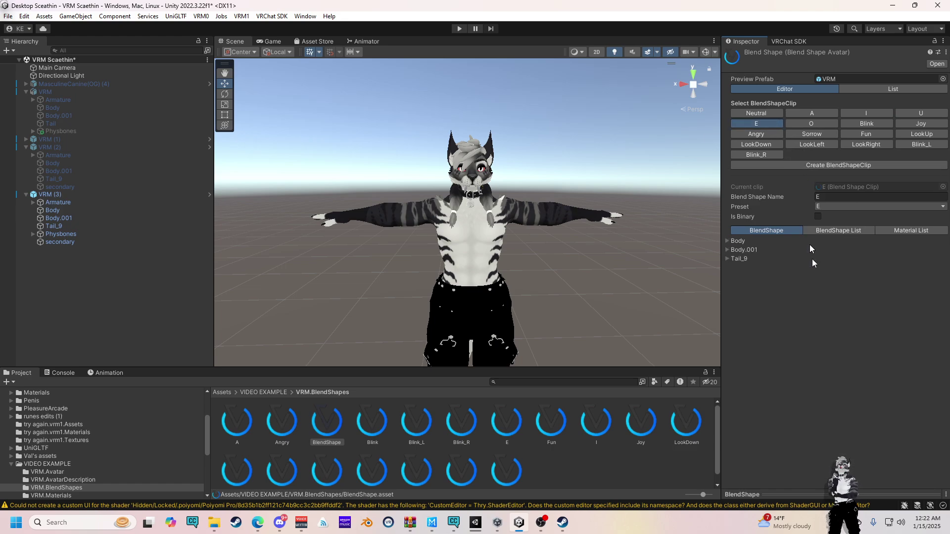
click(730, 241)
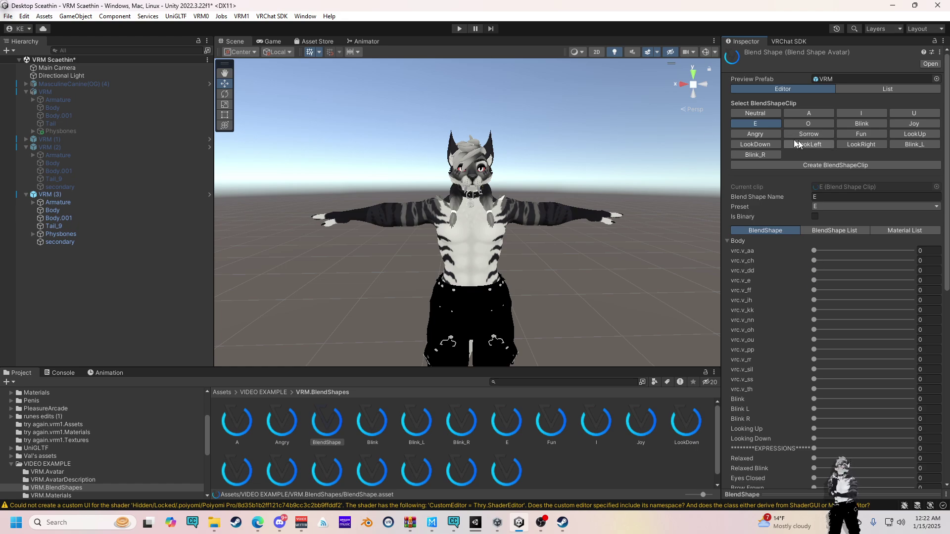
click(810, 134)
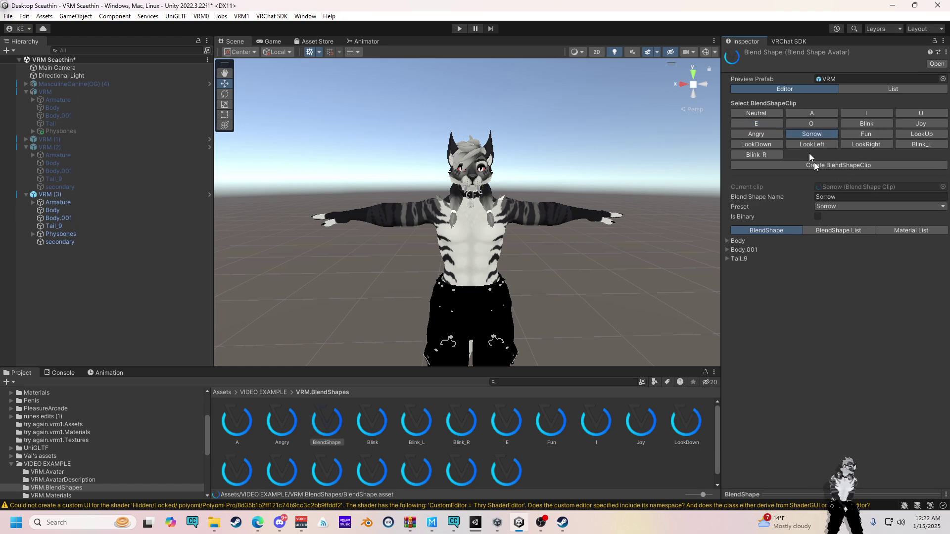
click(731, 241)
scroll(830, 362, down, 8)
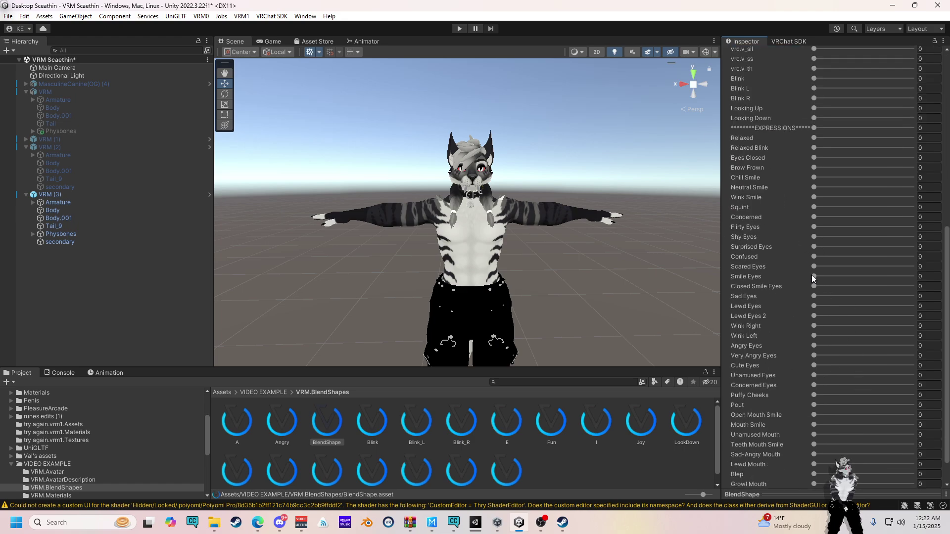
scroll(777, 338, up, 8)
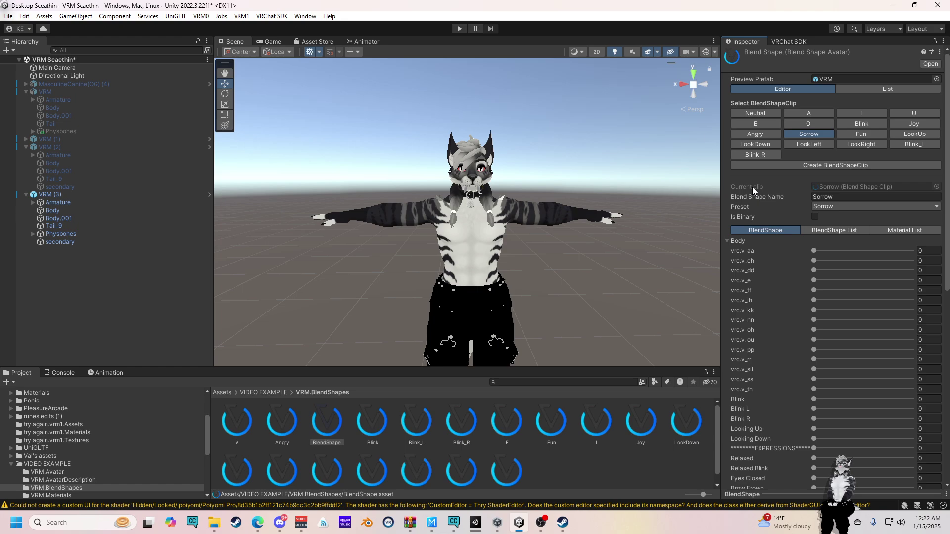
Step: Review the VRM First Person renderers and the look-at components of the VRM (3) avatar
click(54, 196)
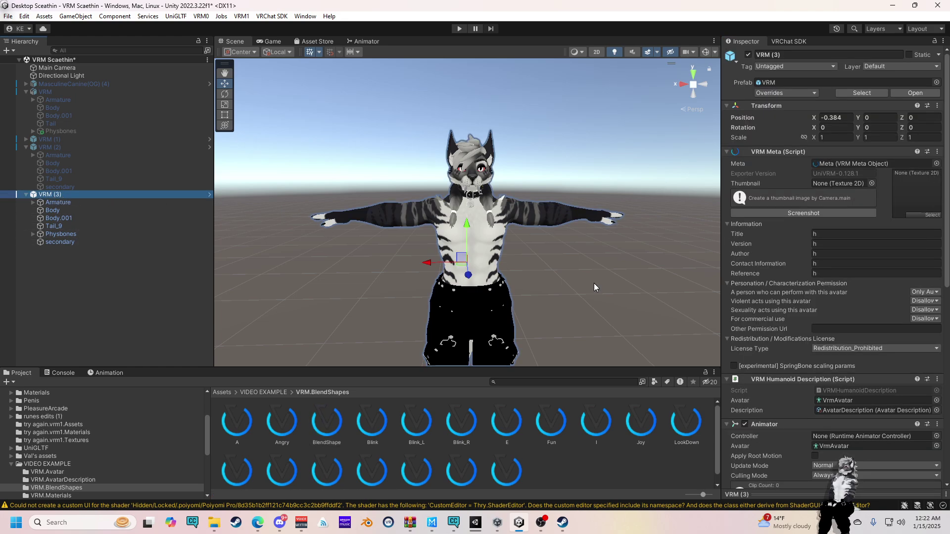
scroll(880, 317, down, 3)
scroll(919, 356, down, 3)
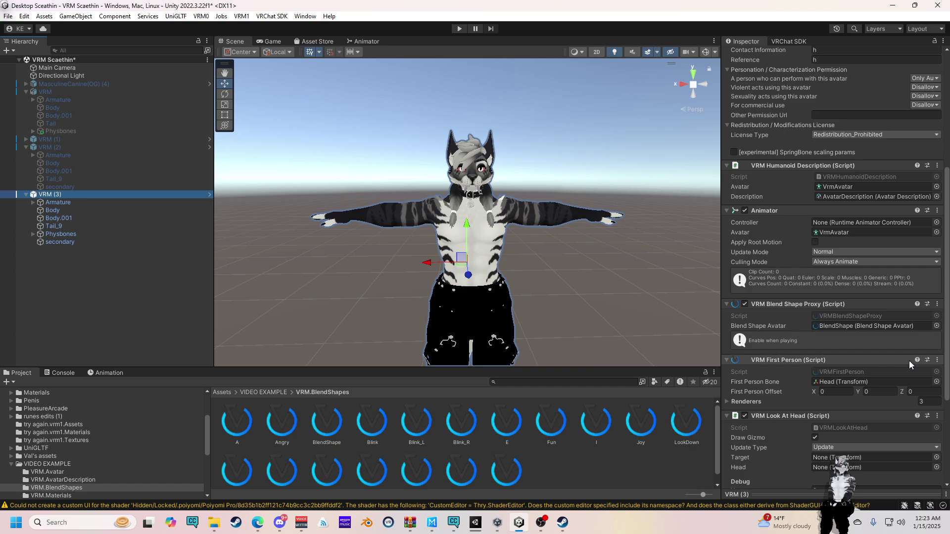
click(728, 349)
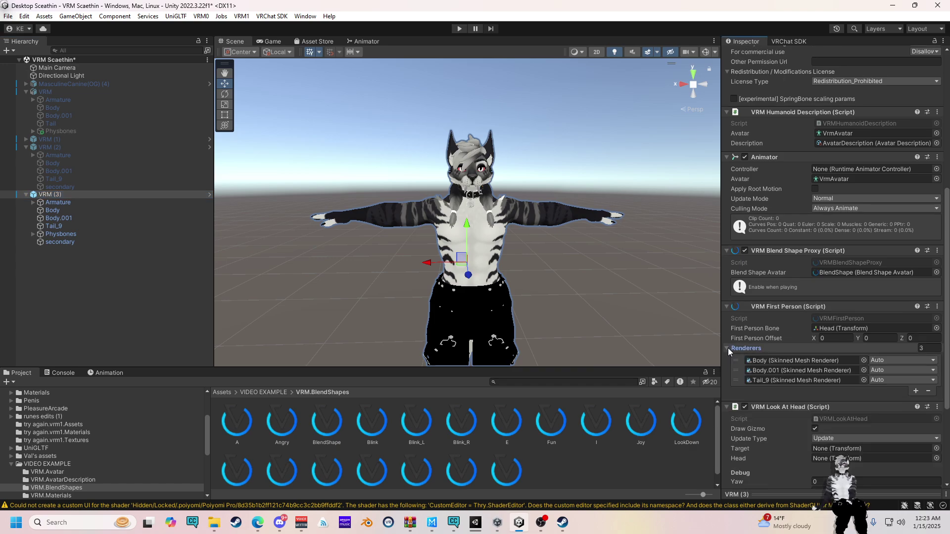
click(728, 348)
scroll(835, 369, down, 2)
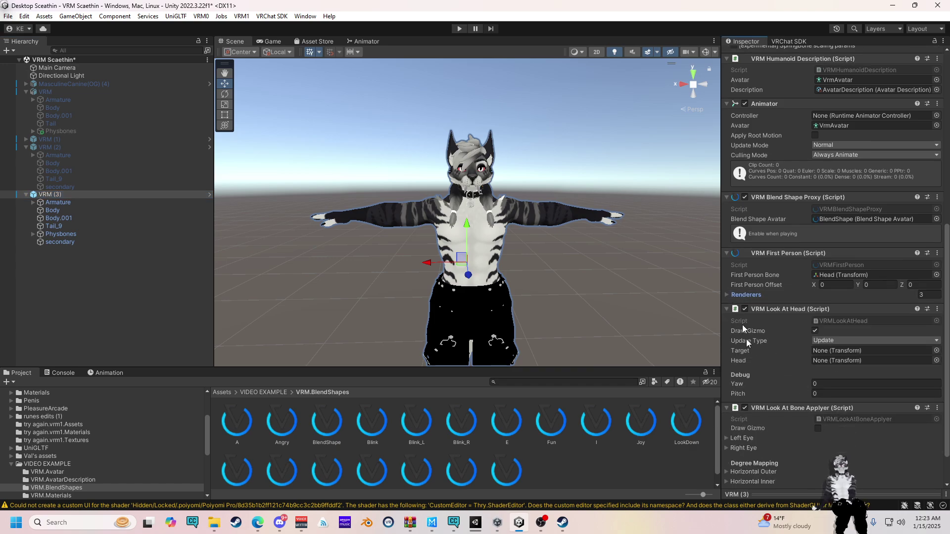
Step: Assign the armature's Head bone, nested under Neck, as the Head of the VRM Look At Head component
click(34, 203)
click(40, 210)
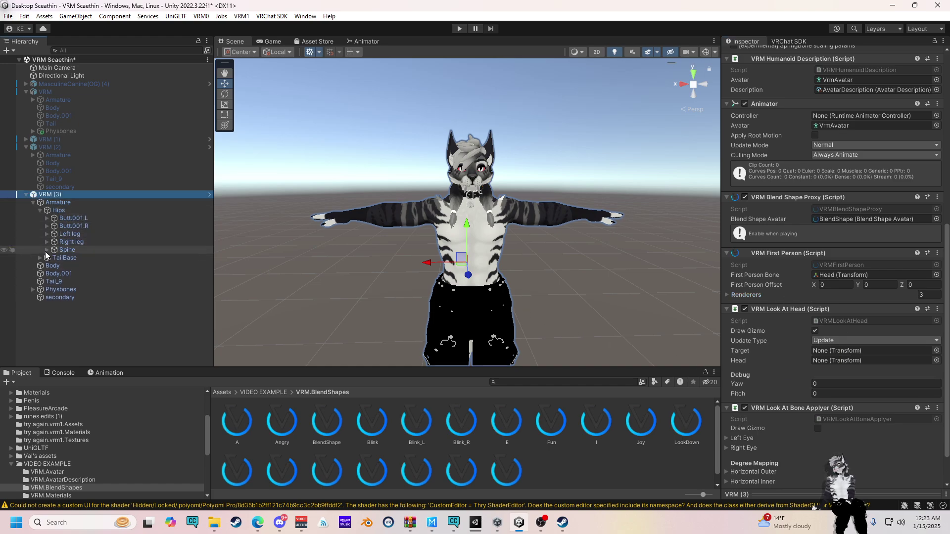
click(47, 250)
click(54, 258)
click(63, 267)
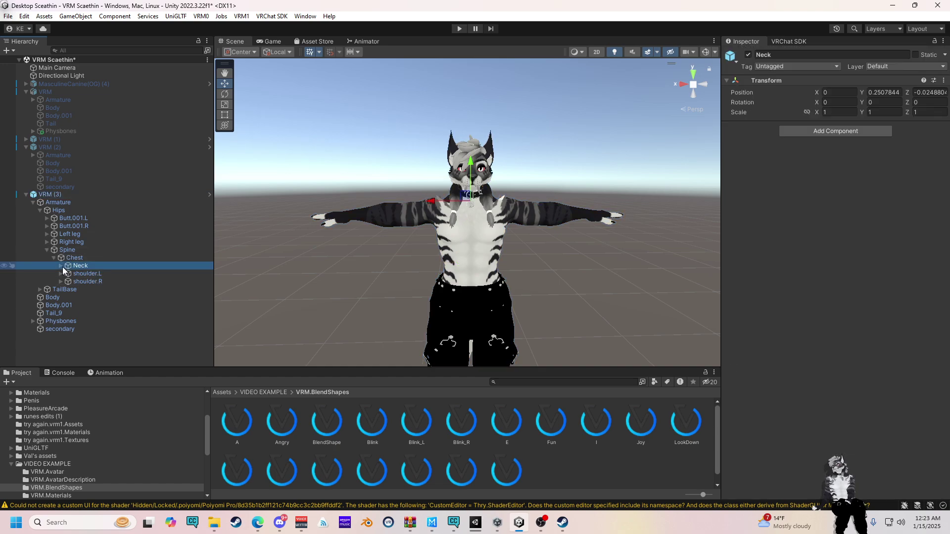
click(61, 266)
click(50, 194)
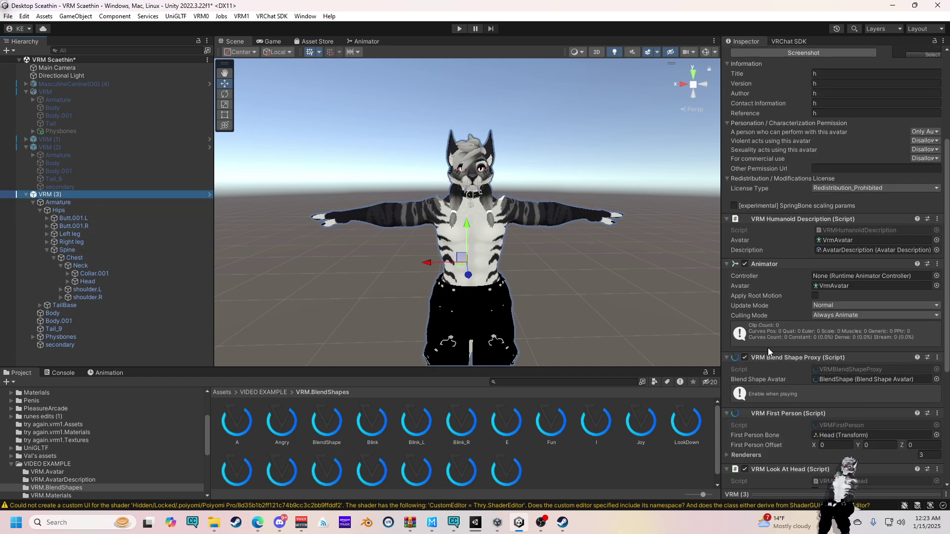
scroll(768, 352, down, 2)
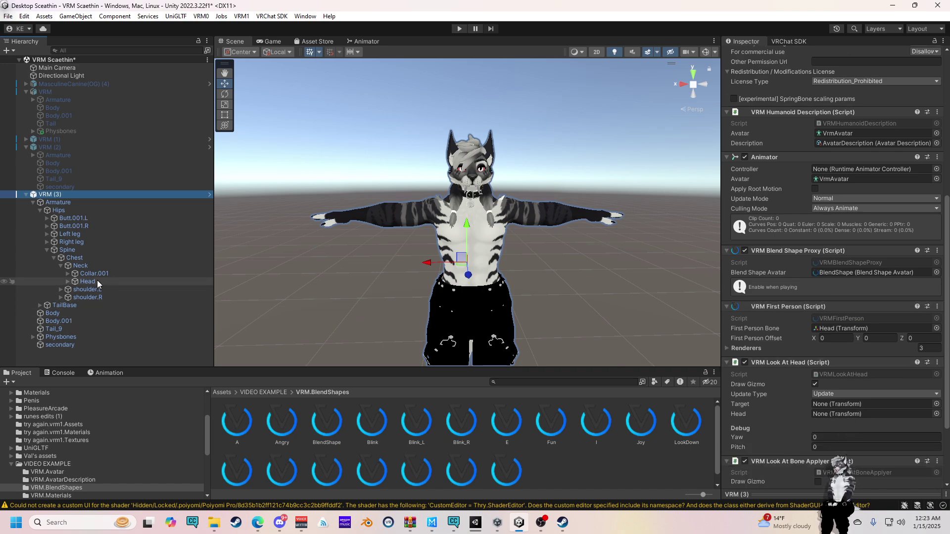
drag(97, 281, 634, 345)
drag(867, 417, 861, 415)
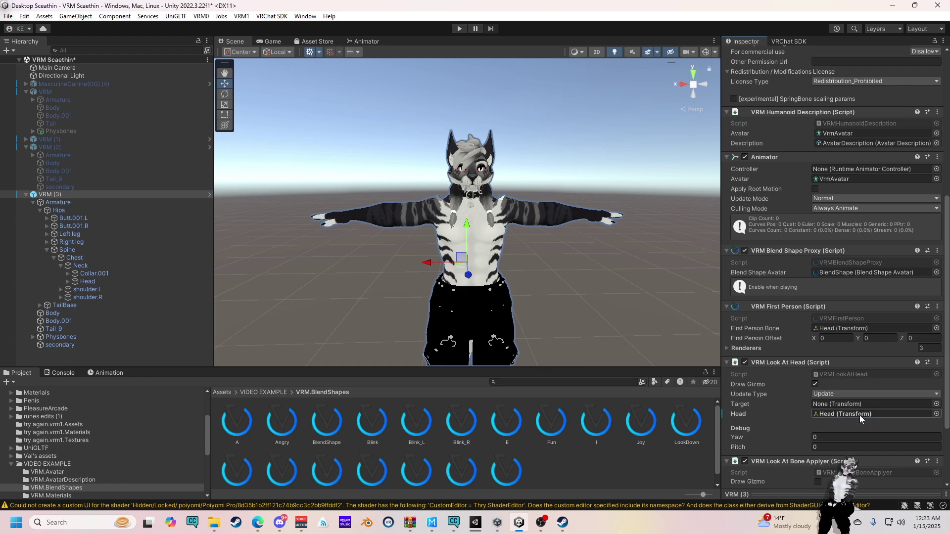
Step: Set Main Camera as the Target of VRM Look At Head and display the scene gizmos to view the look-at line
drag(56, 68, 856, 407)
click(707, 52)
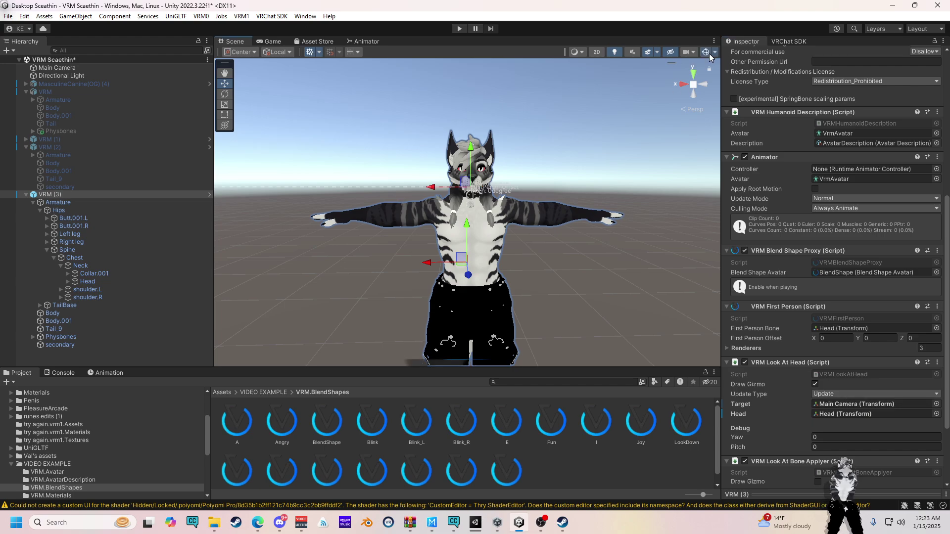
drag(478, 216, 295, 241)
drag(243, 216, 342, 201)
key(ctrl+z)
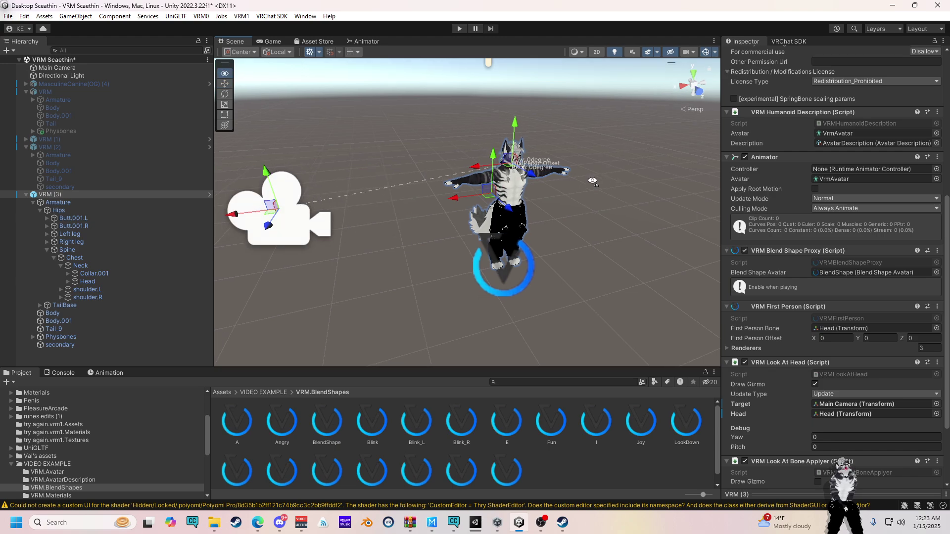
drag(529, 193, 624, 162)
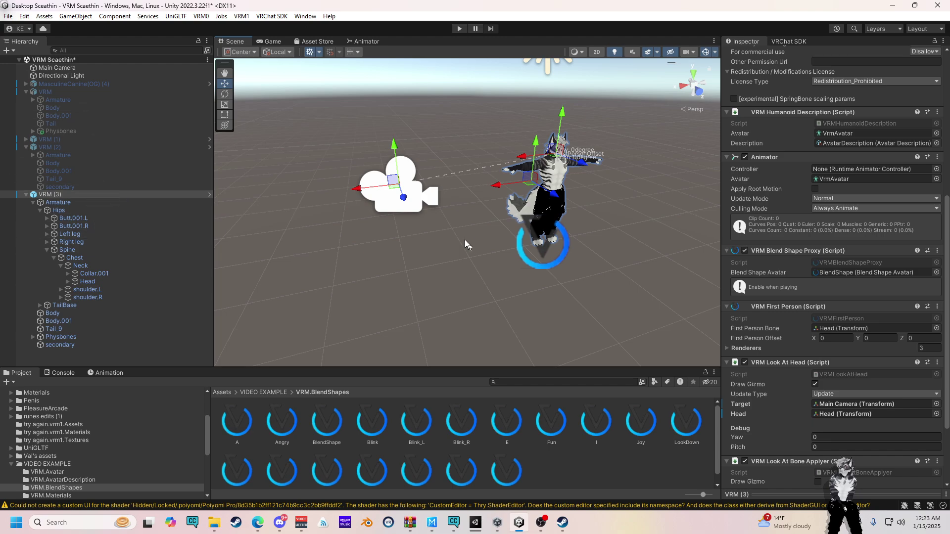
drag(495, 177, 510, 266)
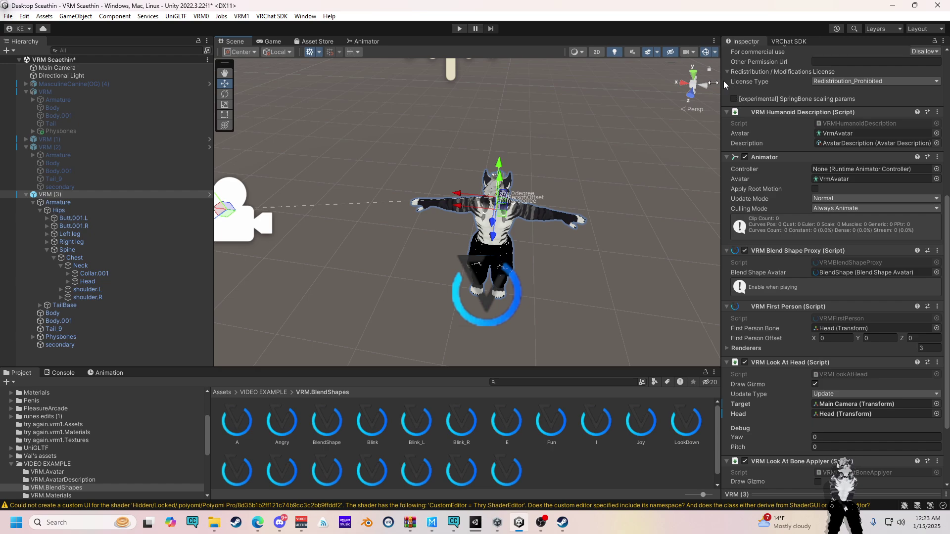
Step: Try moving the Main Camera in front of the avatar and undo the move
click(258, 225)
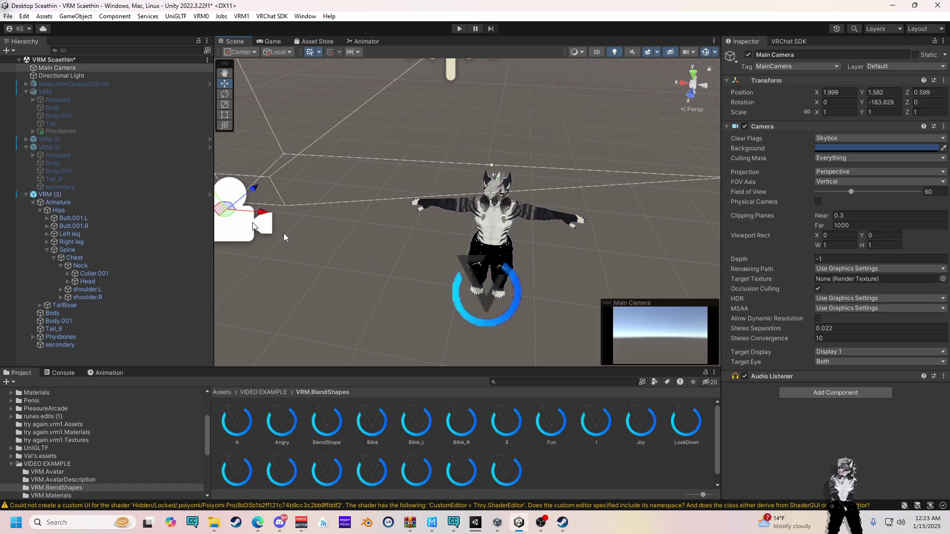
drag(435, 254, 634, 241)
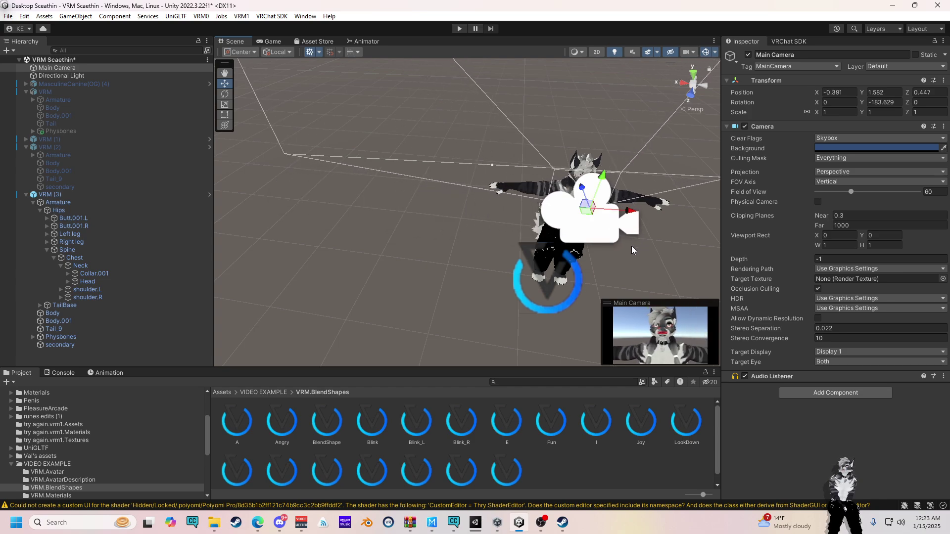
key(ctrl+z)
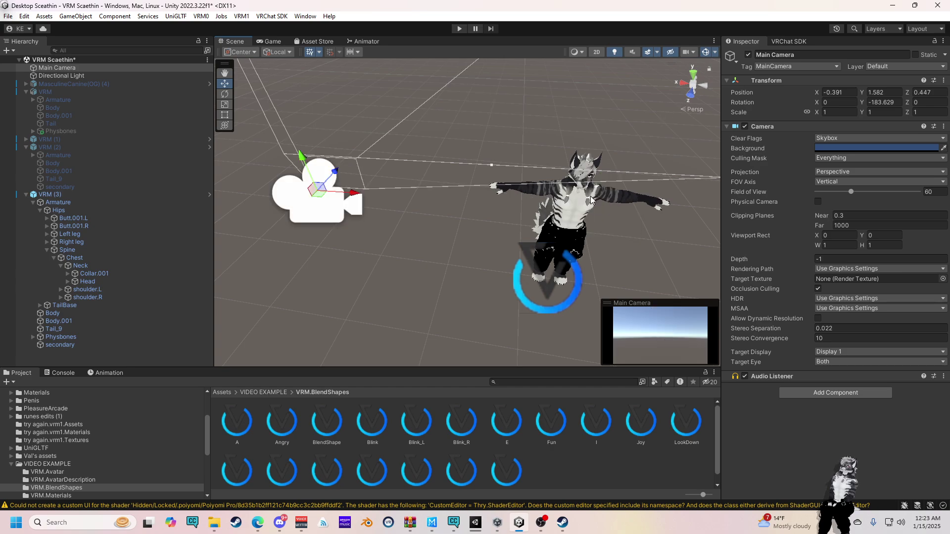
Step: Review the look-at components of VRM (3), including the Left Eye and Horizontal Outer settings of the VRM Look At Bone Applyer
click(54, 195)
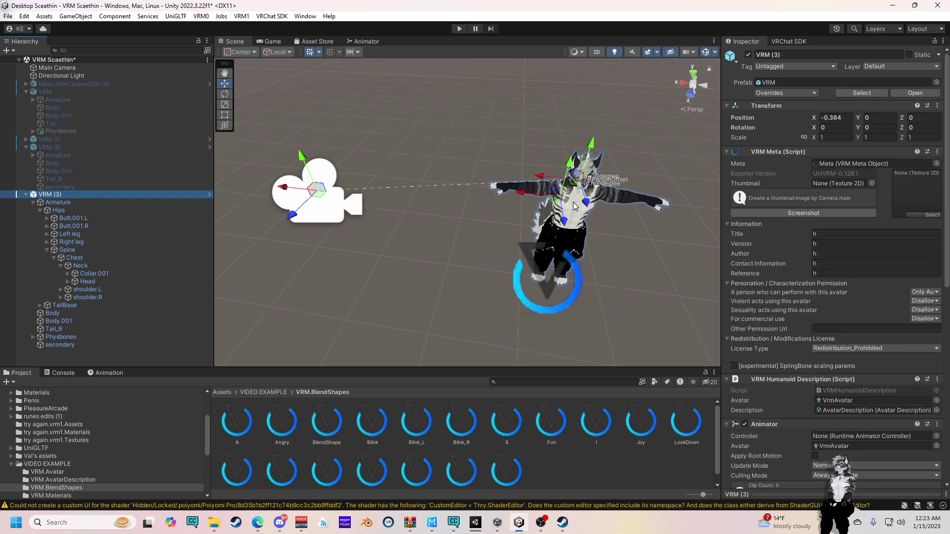
drag(622, 209, 557, 76)
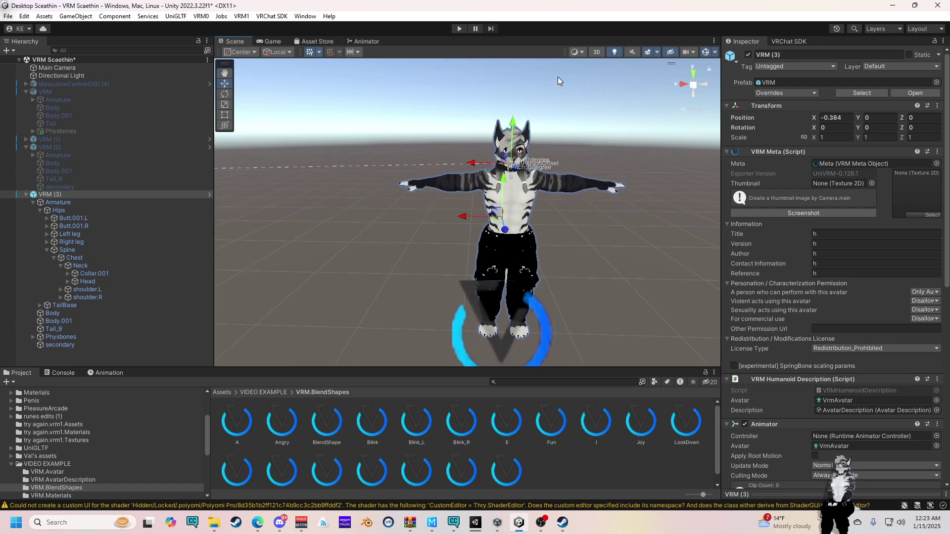
scroll(536, 159, down, 3)
drag(502, 166, 478, 161)
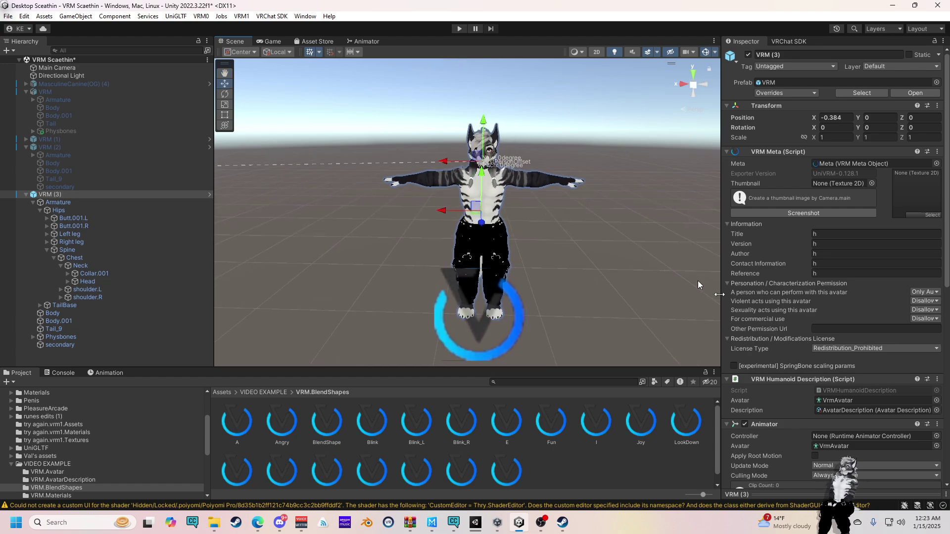
scroll(892, 305, down, 10)
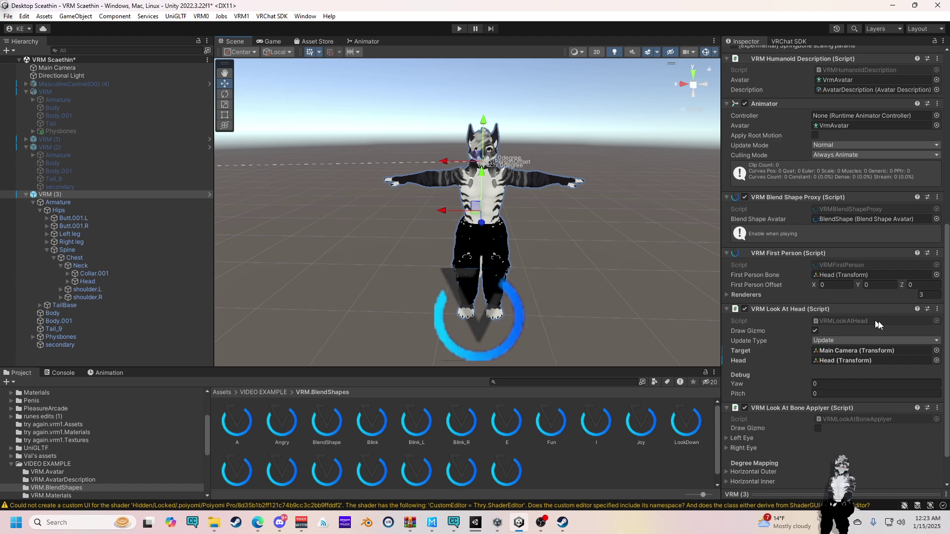
scroll(878, 324, down, 2)
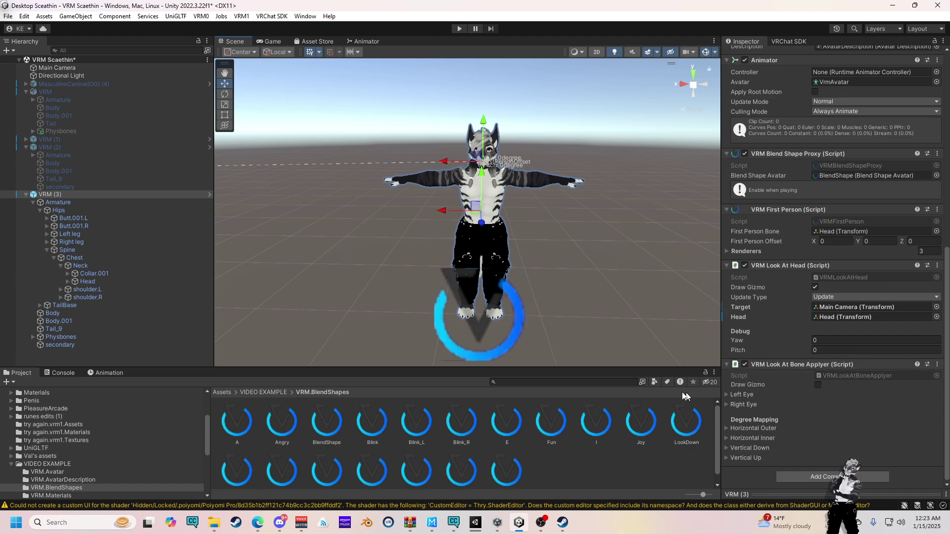
click(727, 396)
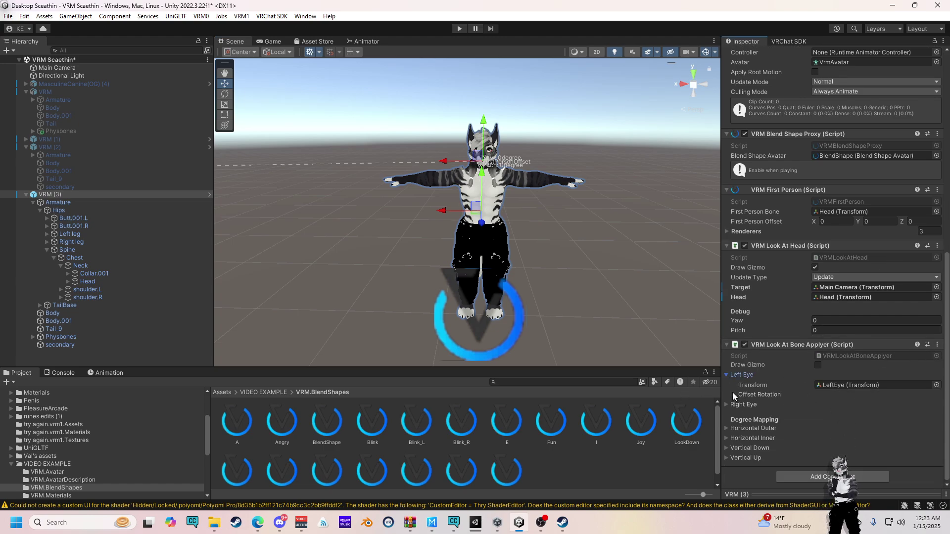
click(728, 429)
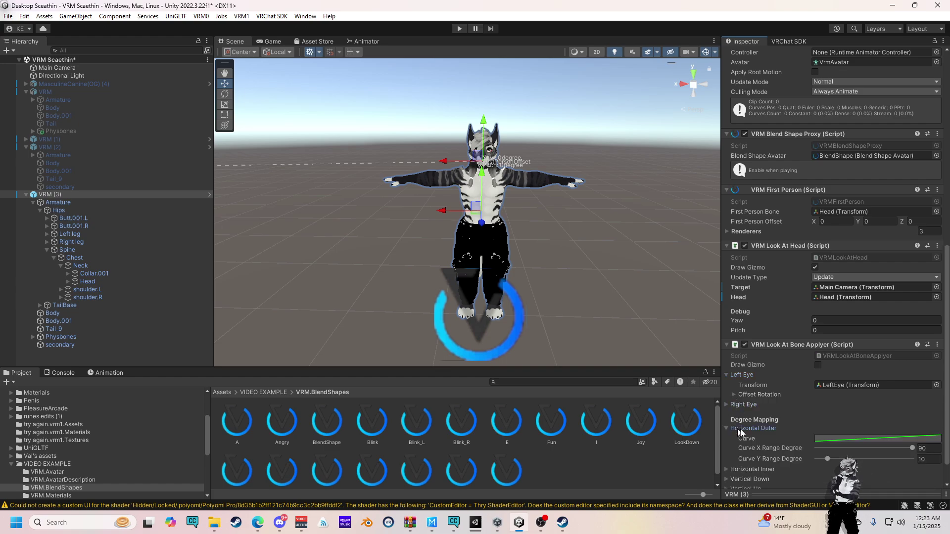
Step: Inspect the avatar's face, try to run the scene in play mode, and check the compiler errors in the Console
scroll(573, 232, up, 5)
drag(574, 225, 548, 262)
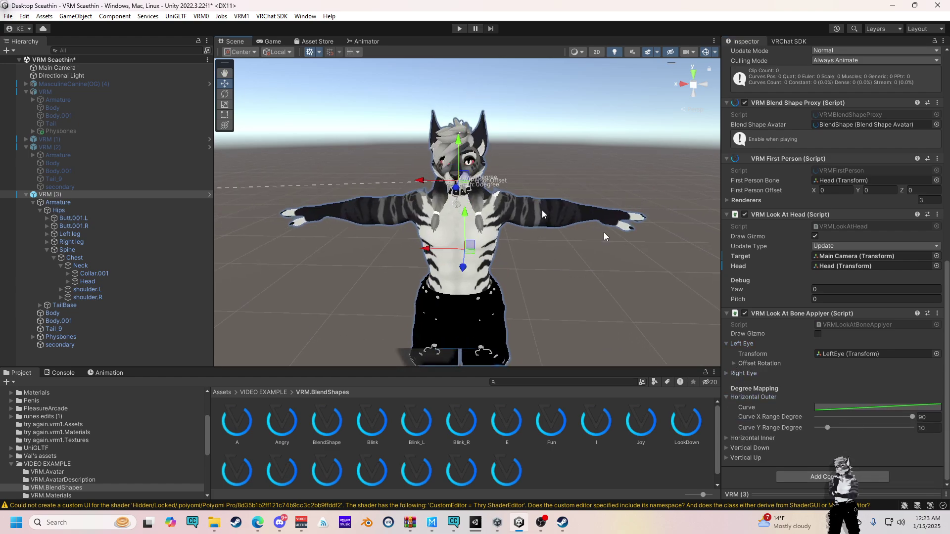
scroll(521, 179, up, 3)
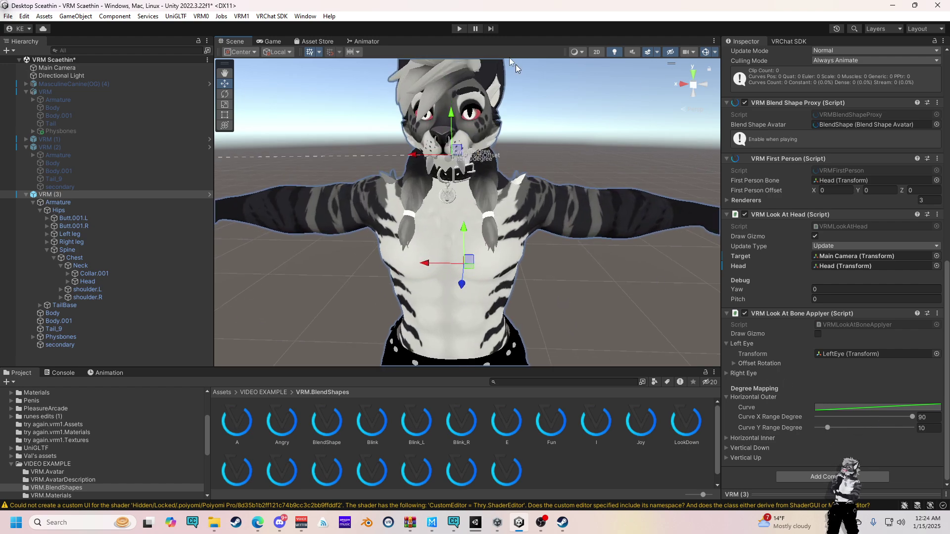
scroll(468, 75, down, 1)
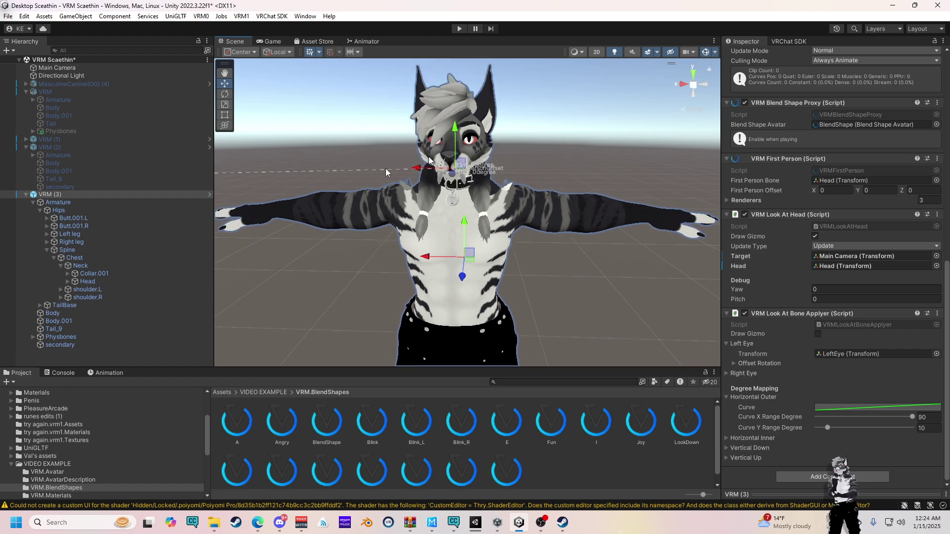
scroll(460, 106, down, 2)
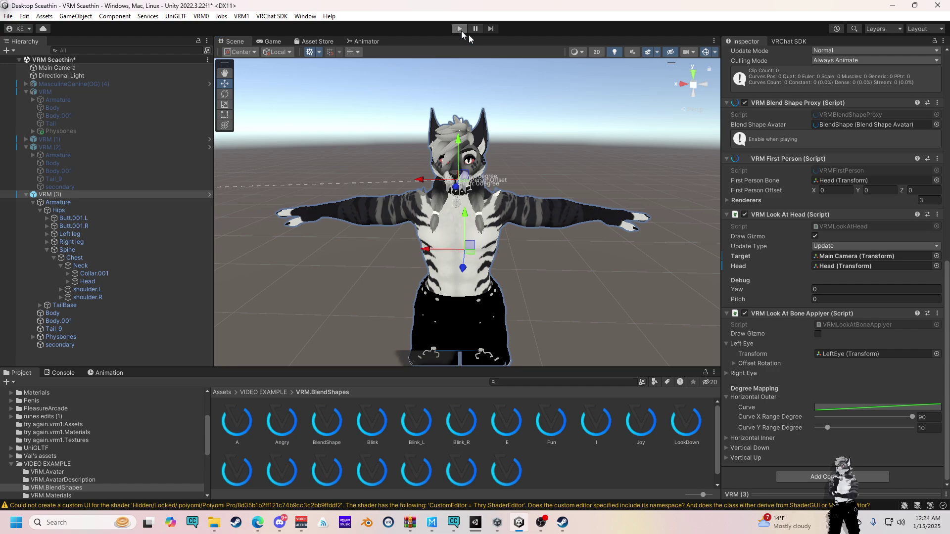
click(460, 28)
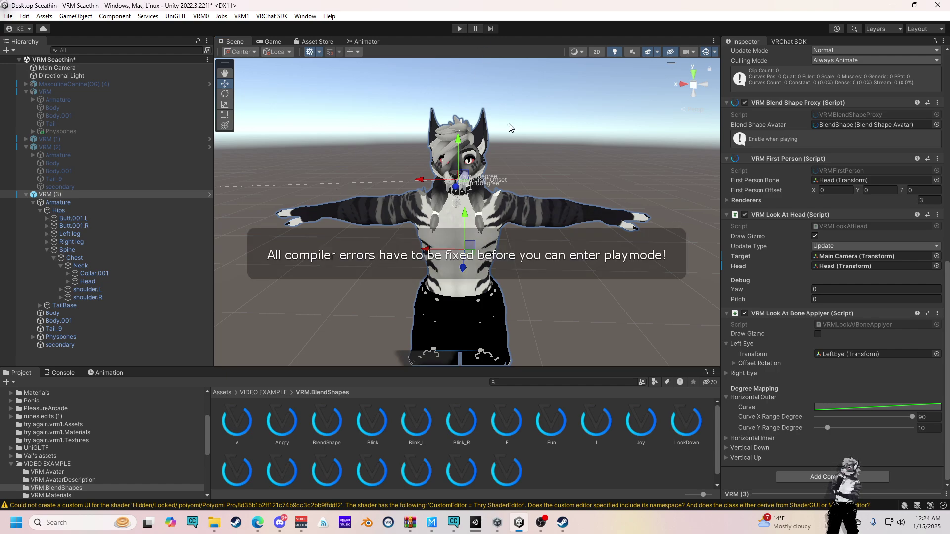
click(59, 372)
click(12, 383)
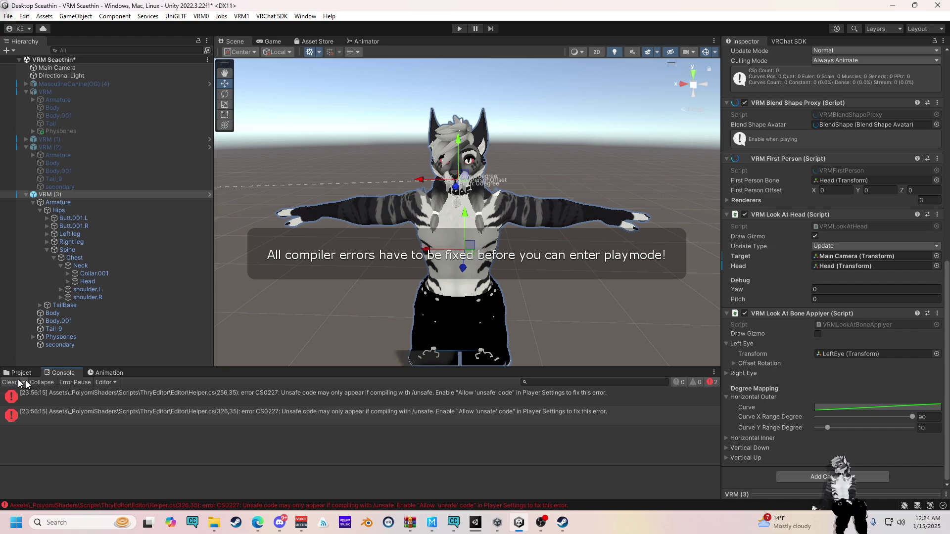
Step: Show the contents of the _PoiyomiShaders folder in the project's assets
click(19, 376)
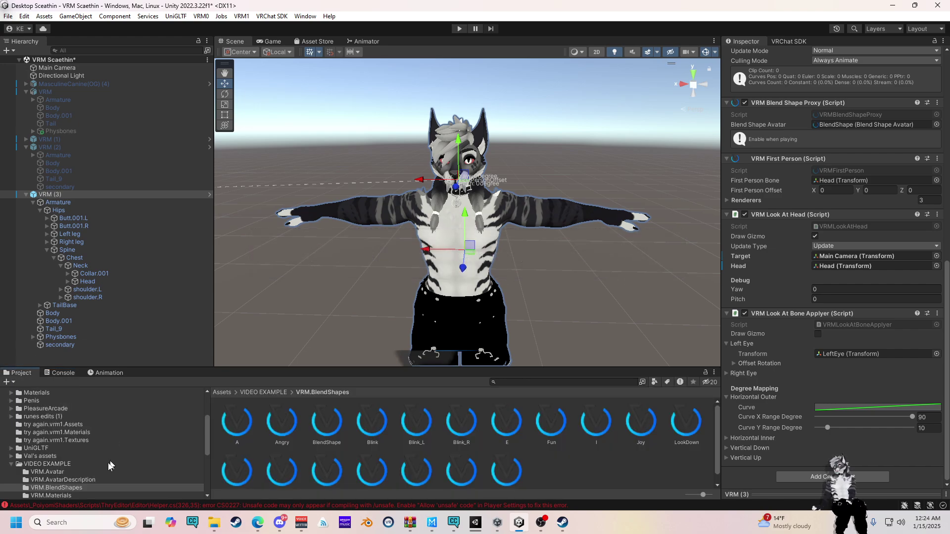
scroll(102, 457, up, 3)
click(63, 418)
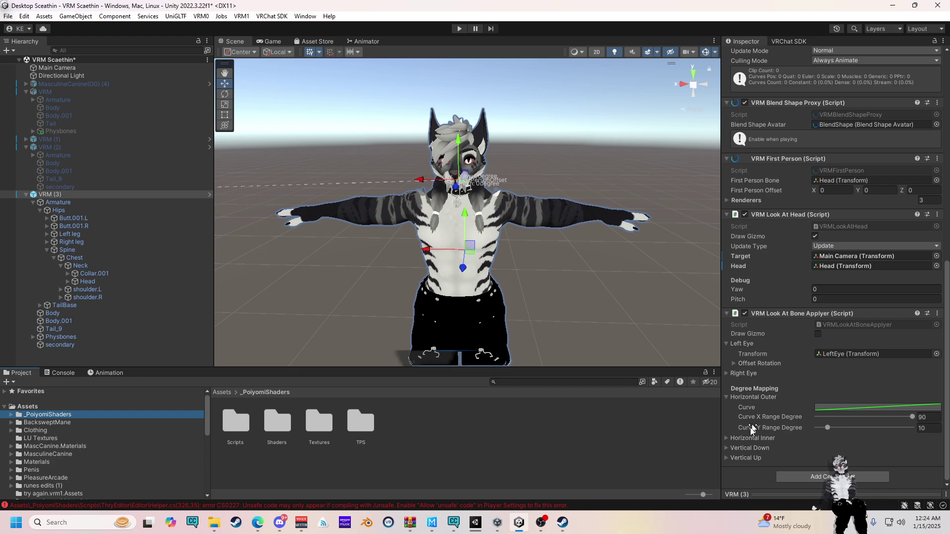
Step: Set the Curve Y Range Degree to 90 for both Horizontal Inner and Horizontal Outer in the VRM Look At Bone Applyer
click(726, 438)
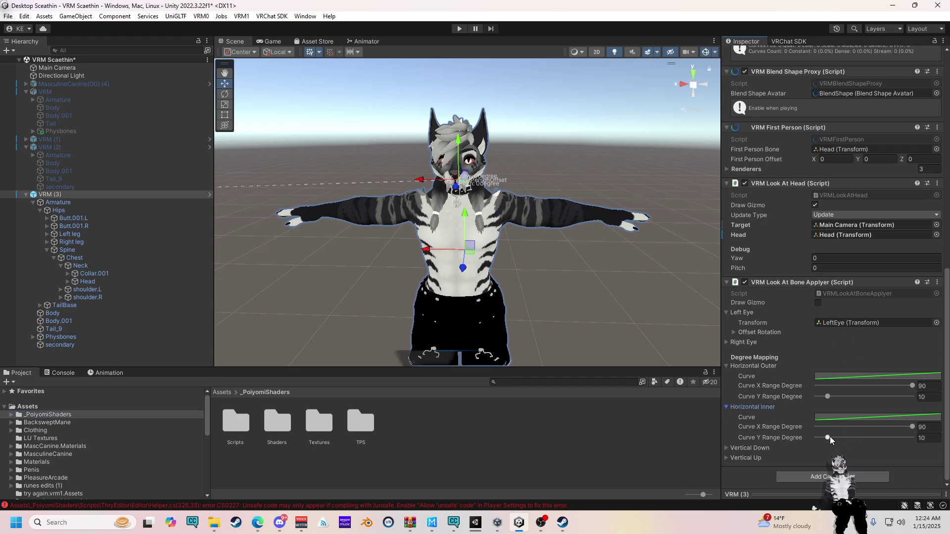
drag(828, 437, 915, 438)
drag(824, 396, 840, 399)
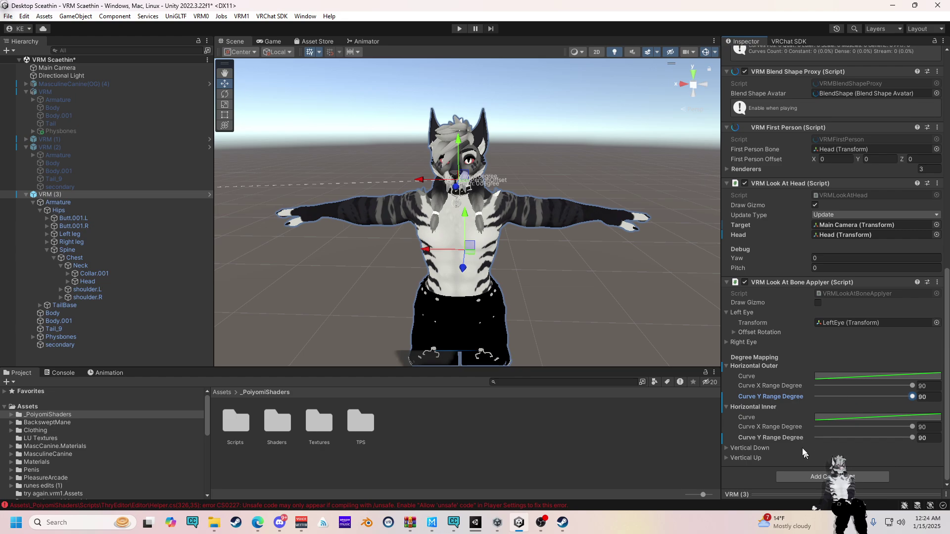
Step: Set the Vertical Up Curve Y Range Degree to 29.8 and copy the VRM Look At Bone Applyer component
click(791, 458)
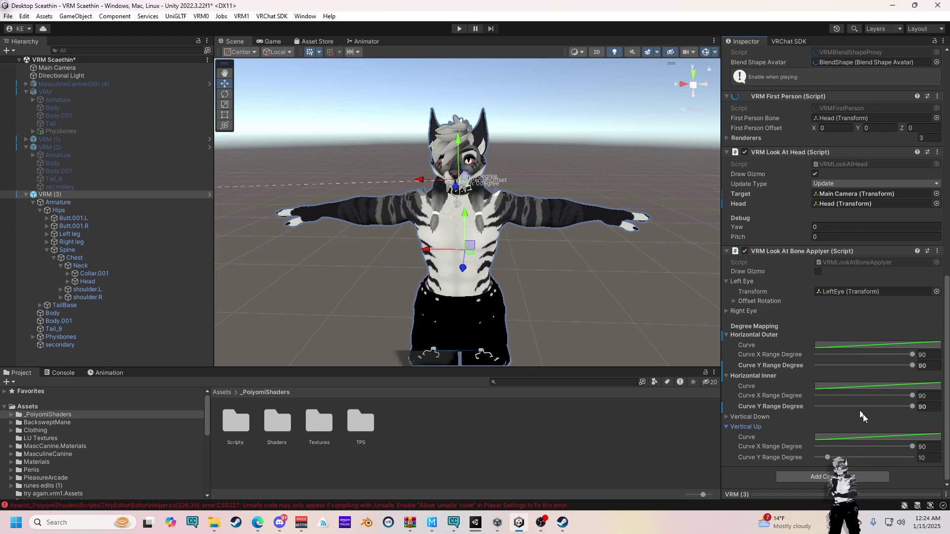
scroll(421, 220, down, 8)
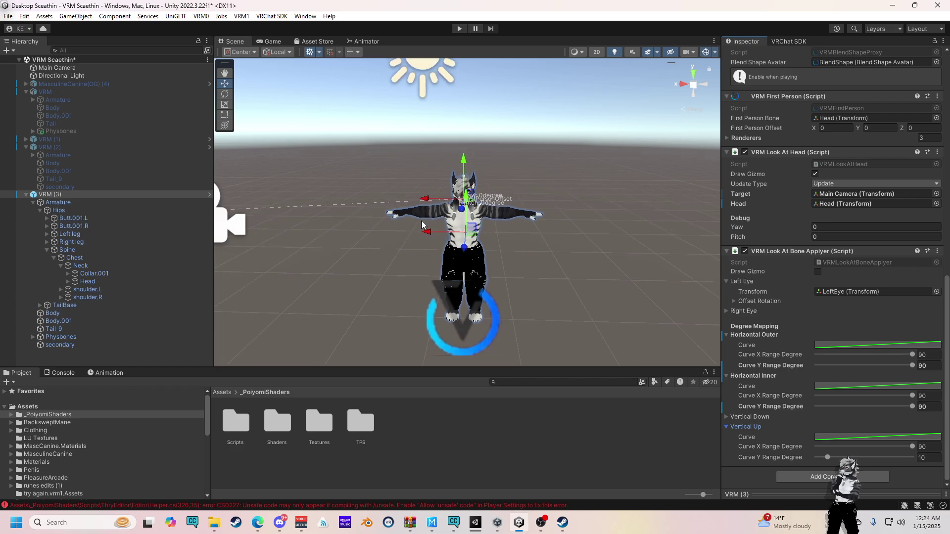
scroll(445, 276, down, 1)
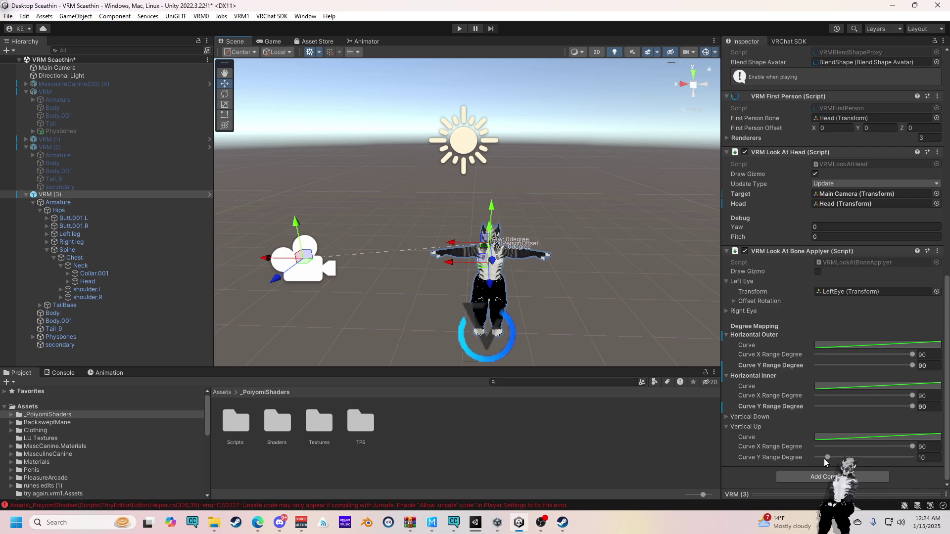
drag(828, 458, 848, 458)
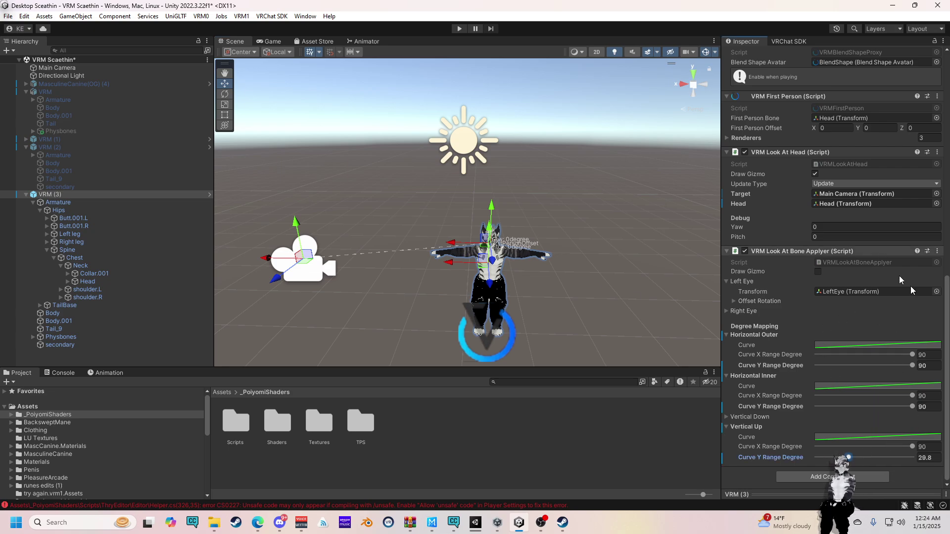
click(937, 252)
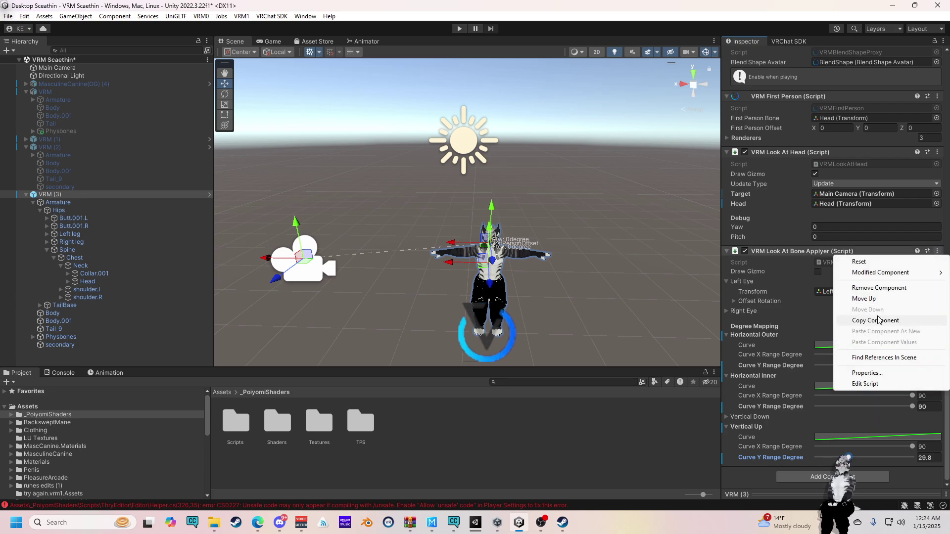
click(846, 320)
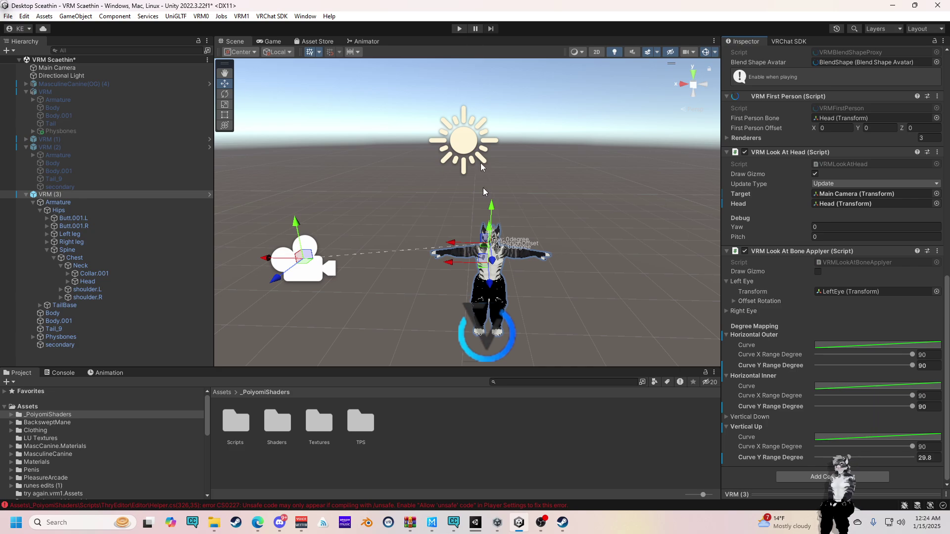
Step: Compare the VRM Spring Bone components on the secondary objects of VRM (2) and VRM (3), and examine the avatar's body
scroll(485, 131, up, 4)
mouse_move(527, 176)
mouse_down()
mouse_move(486, 130)
mouse_move(522, 123)
mouse_move(533, 177)
mouse_up()
scroll(521, 123, up, 6)
click(544, 195)
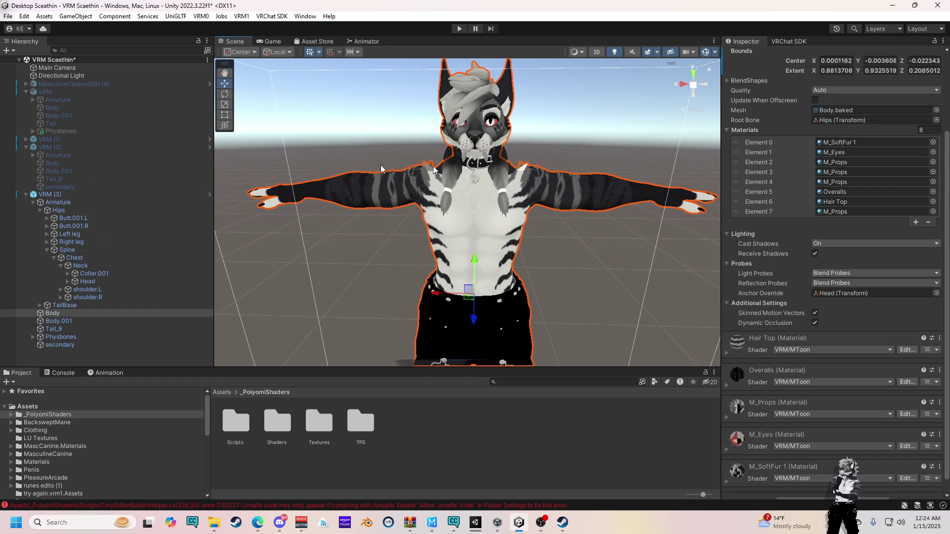
click(91, 345)
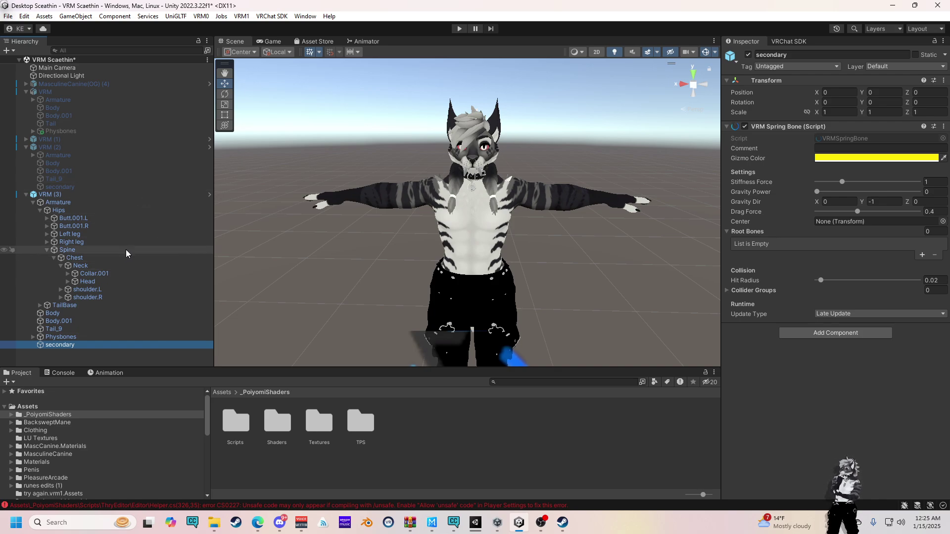
click(74, 186)
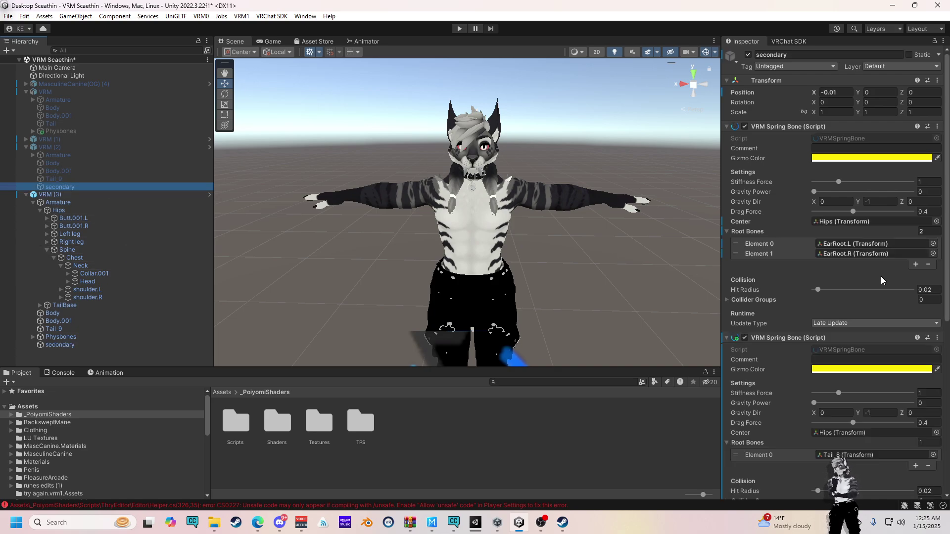
scroll(805, 230, down, 5)
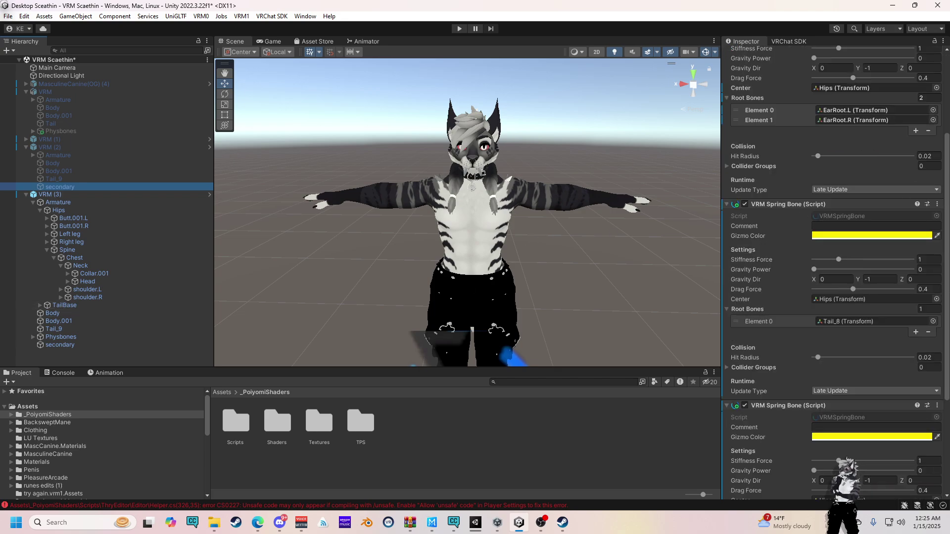
click(61, 345)
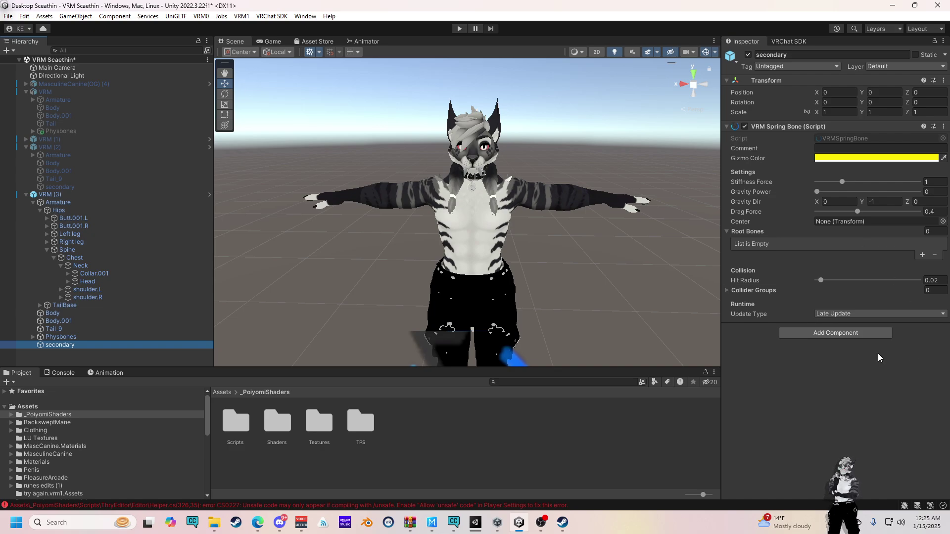
scroll(657, 185, up, 1)
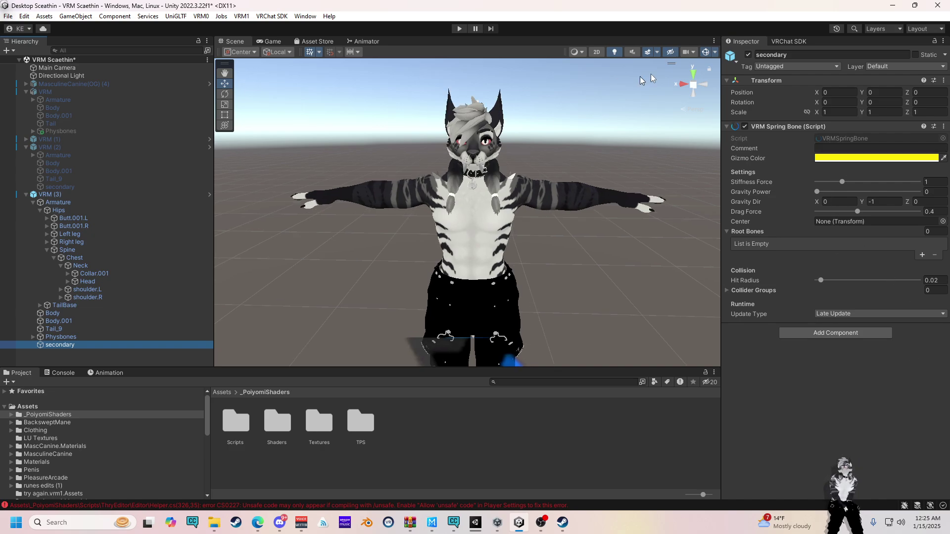
drag(552, 225, 646, 213)
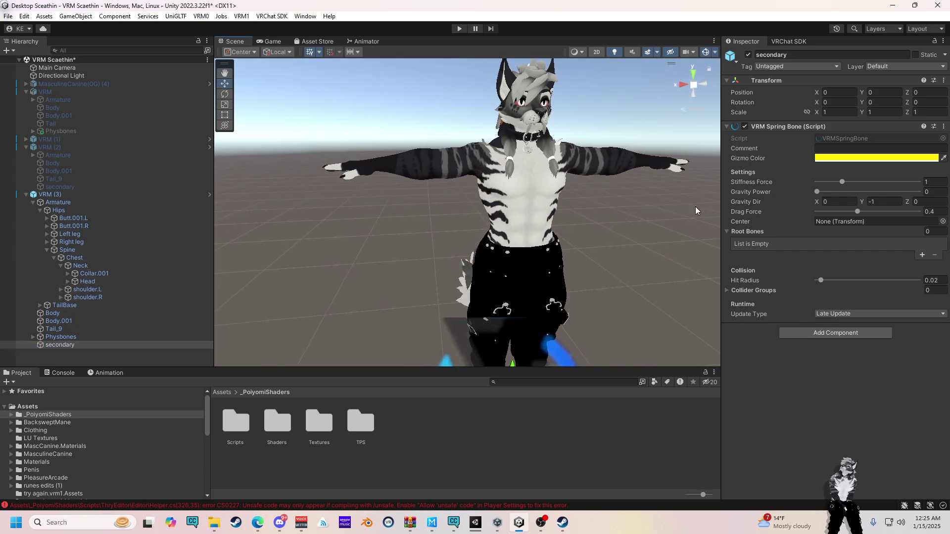
Step: Switch to the Desktop Mate character, enlarge it to view its body and tail, and return it to the corner above the taskbar
drag(847, 468, 797, 448)
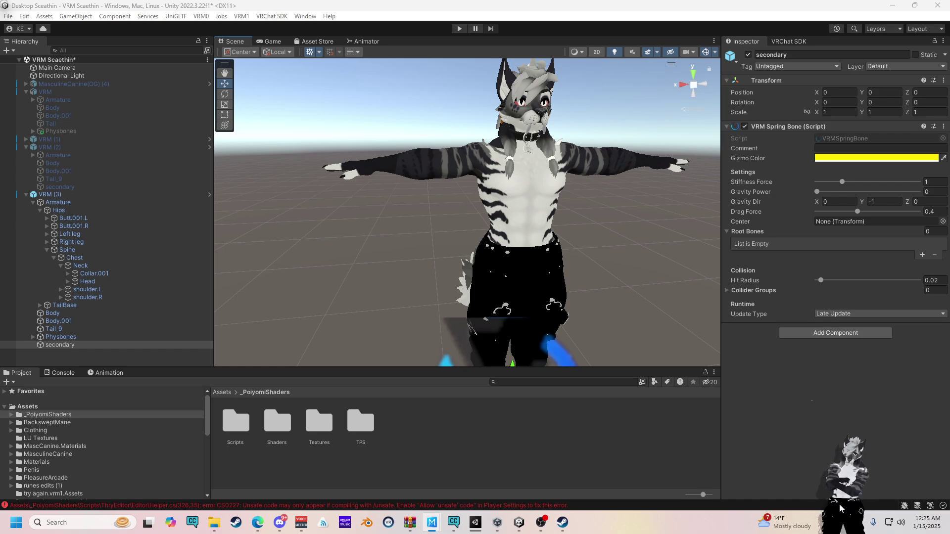
scroll(840, 503, up, 8)
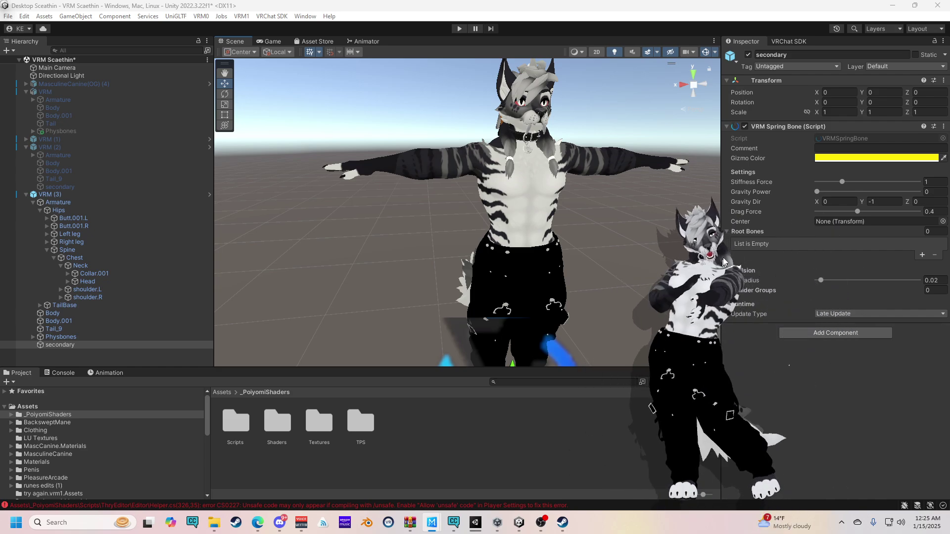
drag(697, 296, 889, 453)
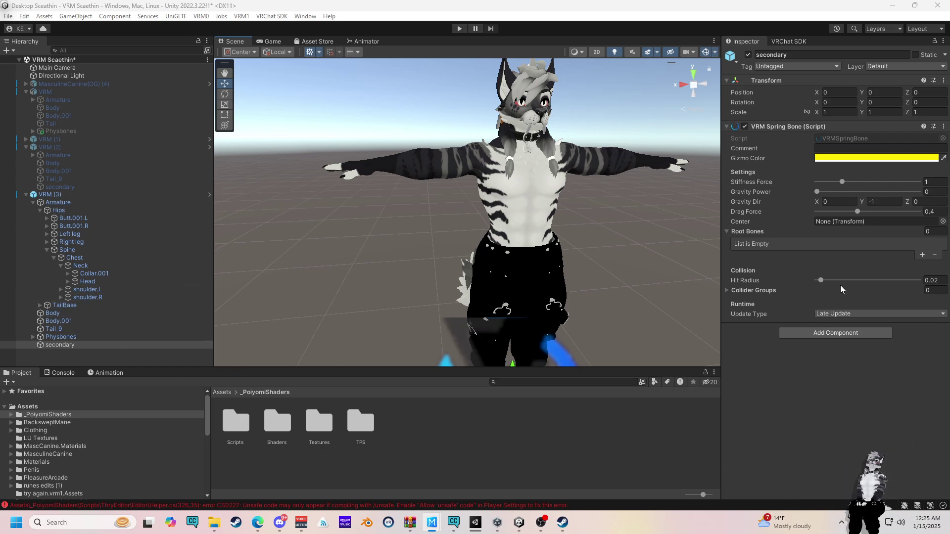
Step: Add a root bone entry to the VRM Spring Bone on VRM (3)'s secondary object and assign the Tail_1 bone to it
click(921, 254)
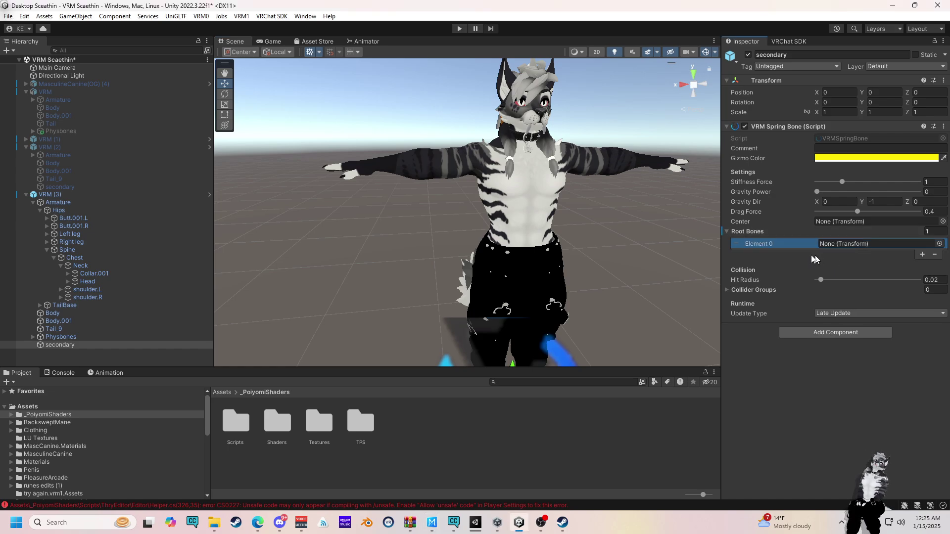
click(40, 305)
click(39, 306)
click(48, 314)
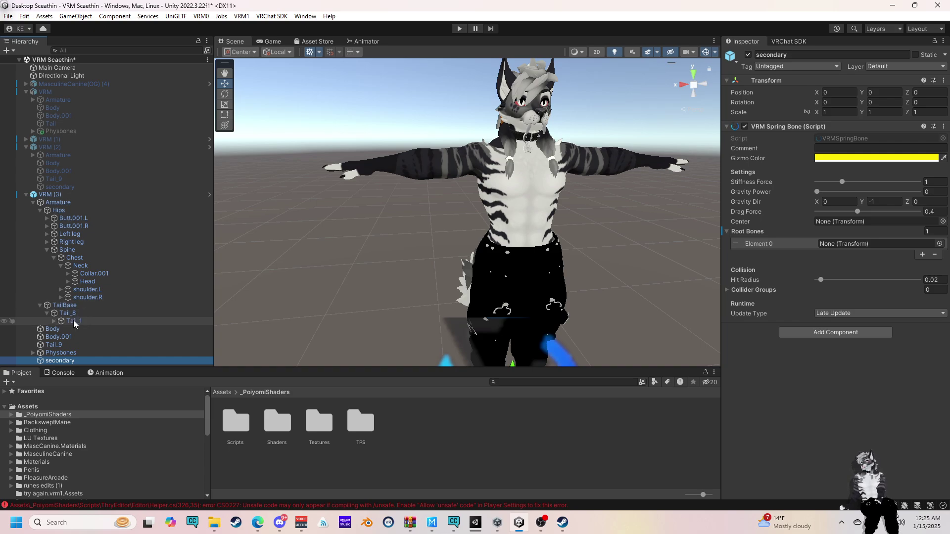
drag(74, 324, 929, 297)
drag(851, 245, 851, 243)
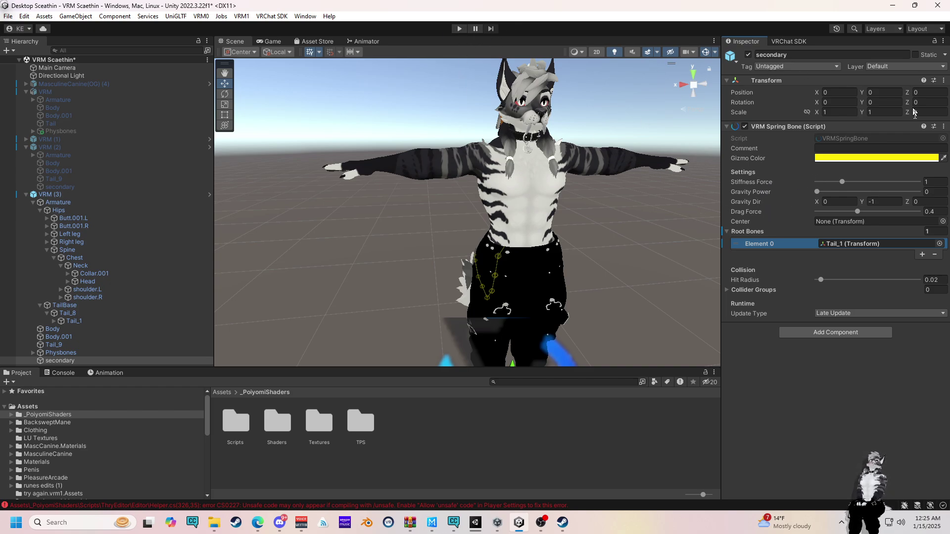
Step: Look through the VRM Spring Bone component's options and examine the avatar's head, hair and tail from several angles
click(943, 126)
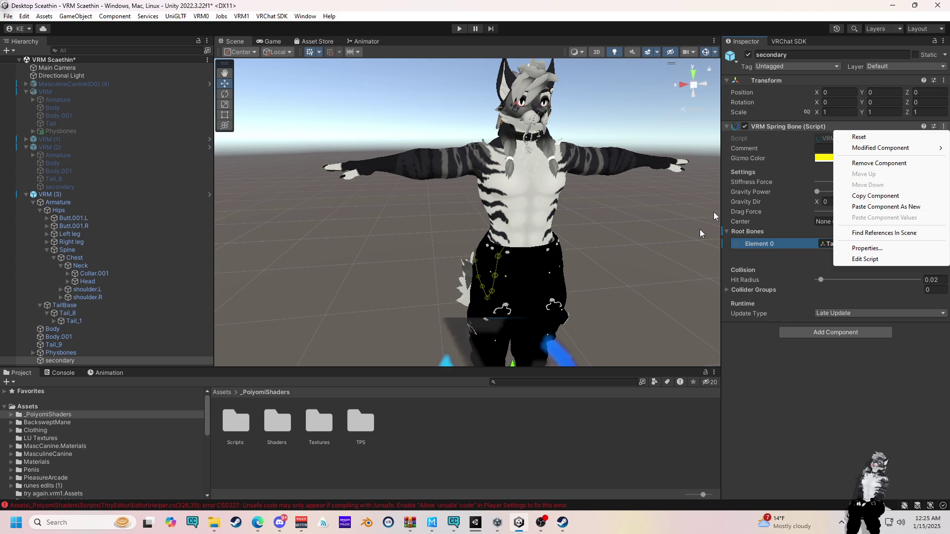
click(776, 397)
drag(565, 272, 515, 245)
scroll(472, 171, up, 5)
drag(472, 170, 421, 226)
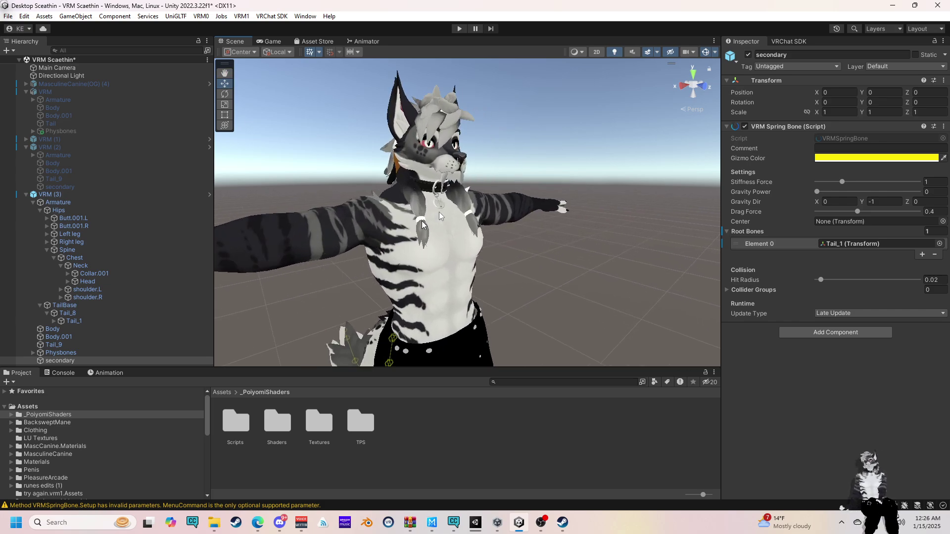
drag(584, 216, 468, 114)
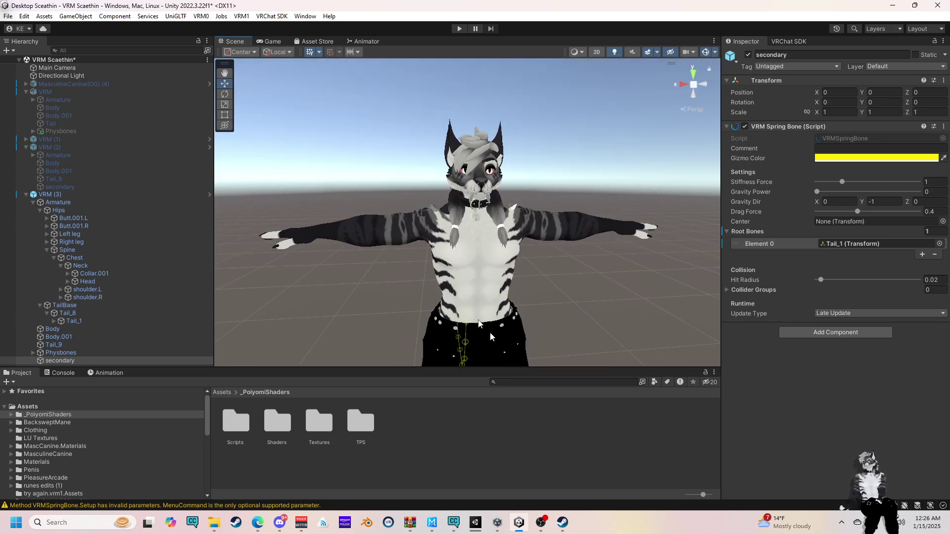